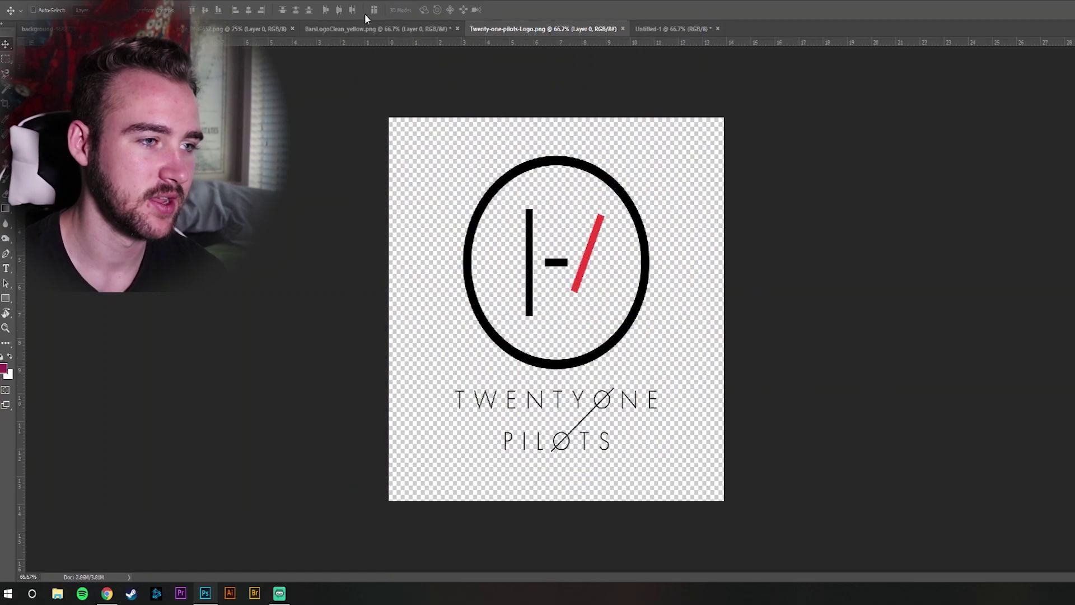
# Bring the yellow bars emblem onto the blank Untitled-1 cover, centred
pyautogui.click(340, 31)
pyautogui.click(245, 30)
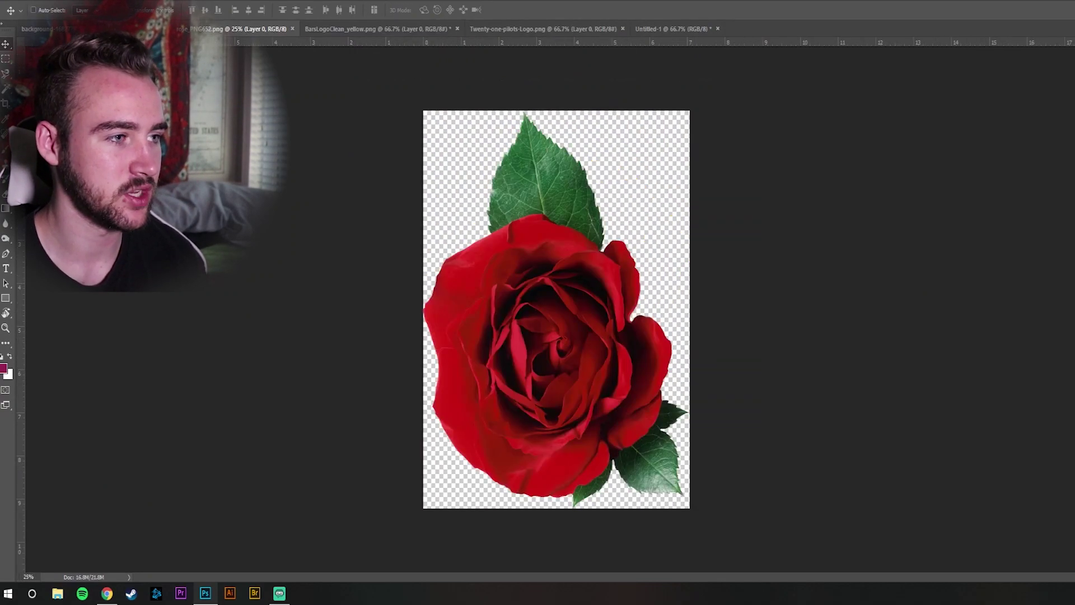
pyautogui.click(42, 28)
pyautogui.click(695, 30)
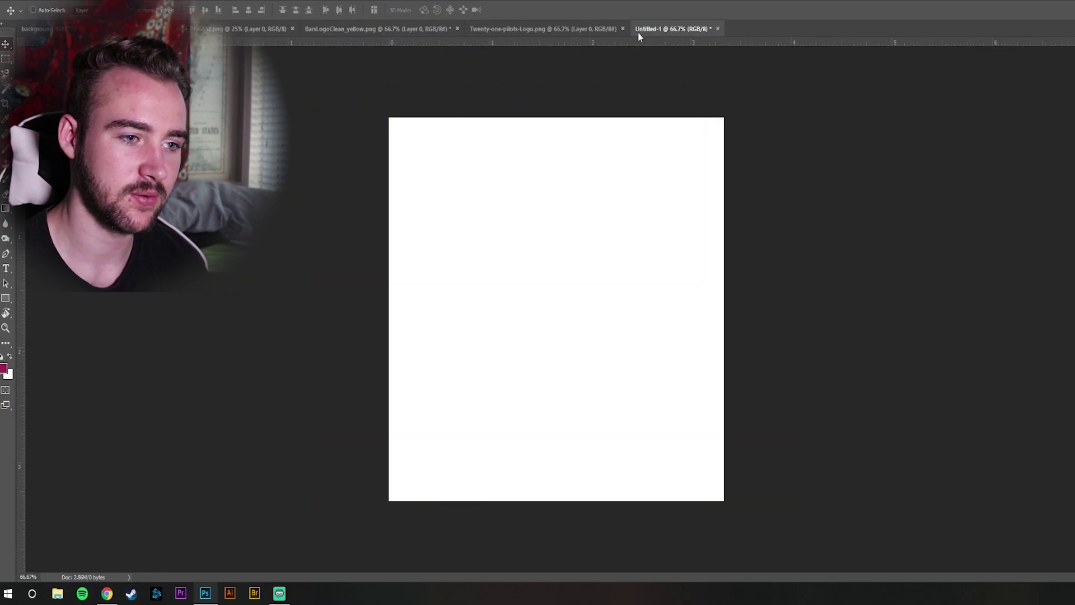
pyautogui.click(528, 32)
pyautogui.click(379, 29)
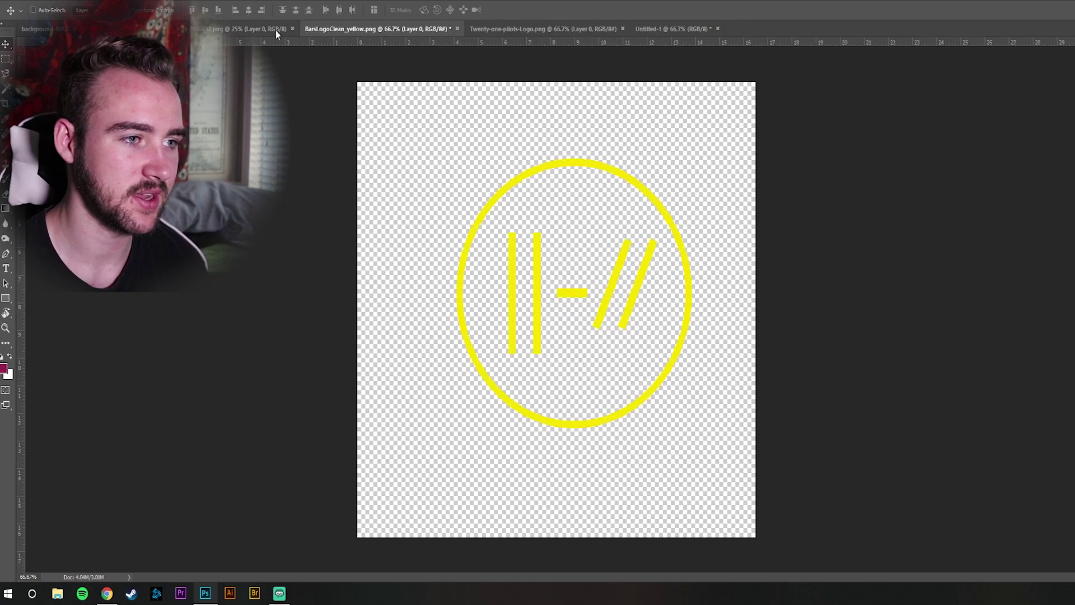
pyautogui.click(238, 30)
pyautogui.click(403, 31)
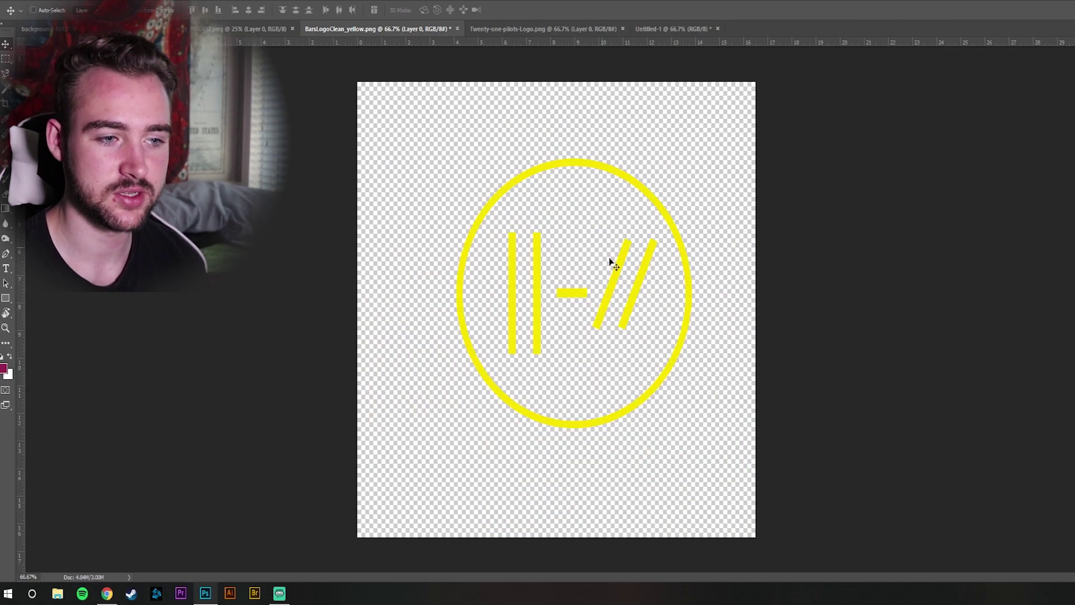
pyautogui.moveTo(612, 264)
pyautogui.mouseDown()
pyautogui.moveTo(569, 249)
pyautogui.moveTo(550, 274)
pyautogui.mouseUp()
pyautogui.moveTo(622, 255); pyautogui.dragTo(670, 227)
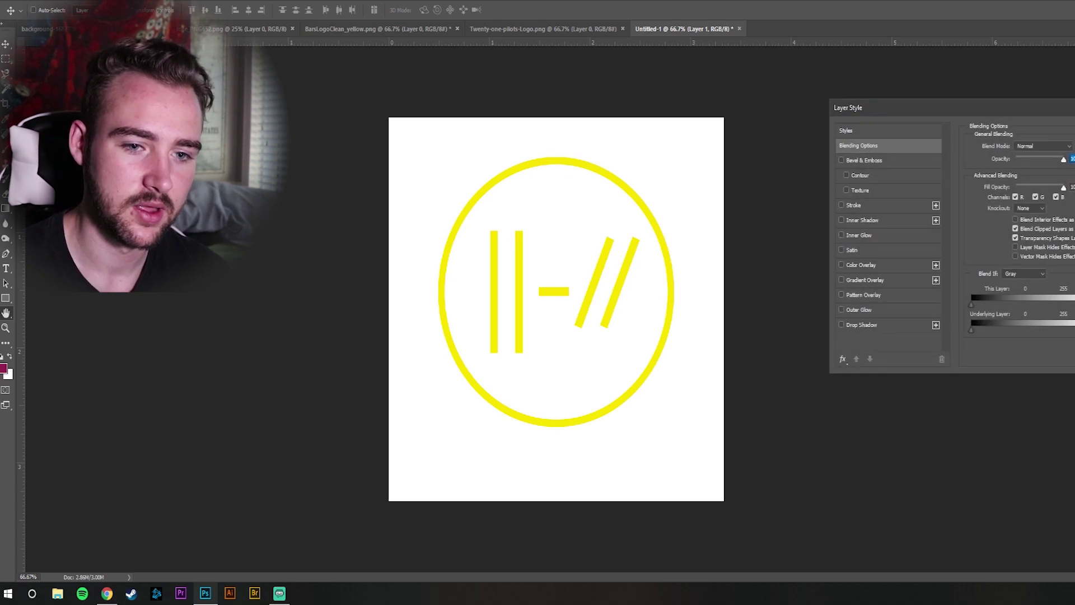
# Give the emblem a black Color Overlay layer style
pyautogui.click(853, 266)
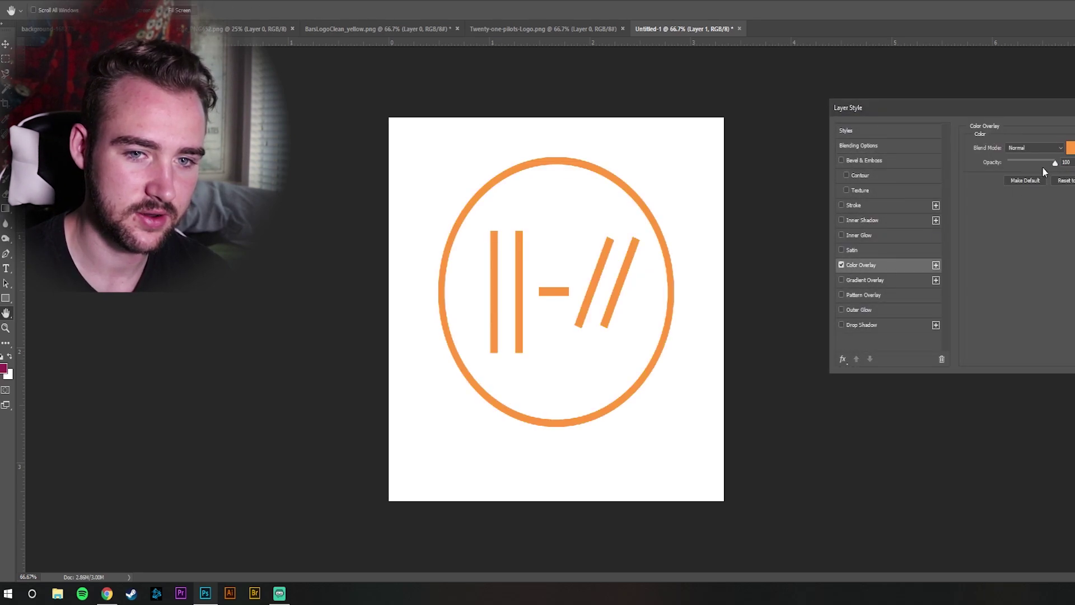
pyautogui.click(1071, 148)
pyautogui.moveTo(984, 295); pyautogui.dragTo(1012, 317)
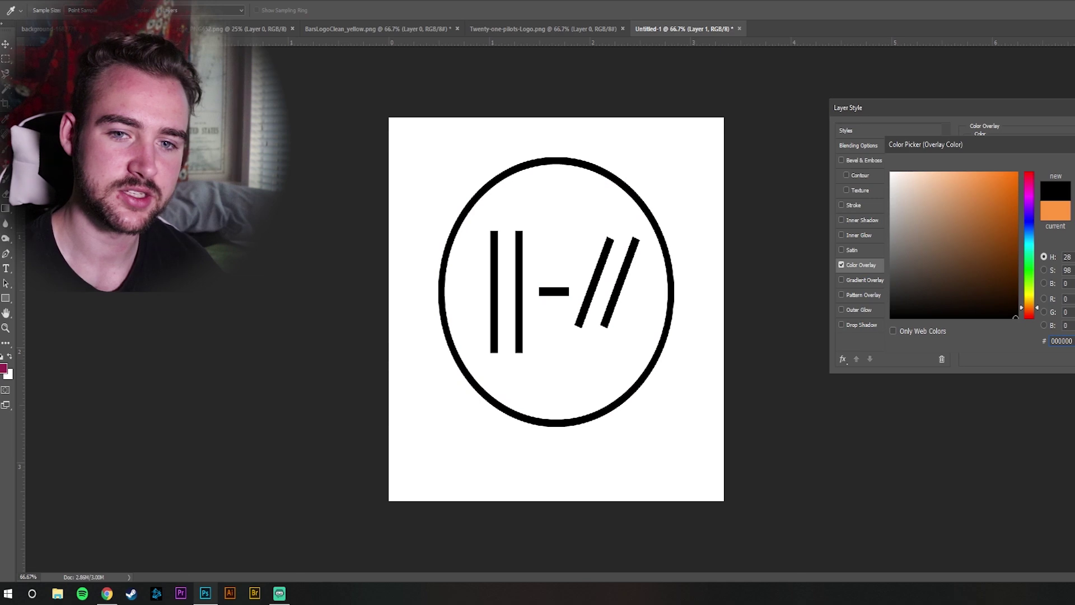
pyautogui.press('Return')
pyautogui.press('Return')
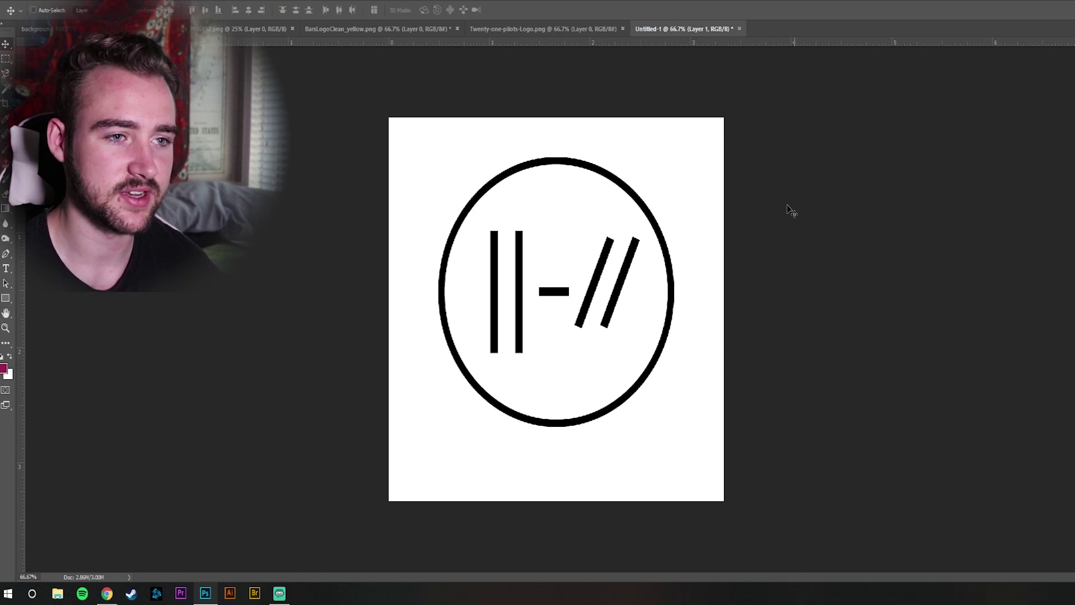
# In the Twenty One Pilots logo, select and delete the circle emblem above the name
pyautogui.click(550, 28)
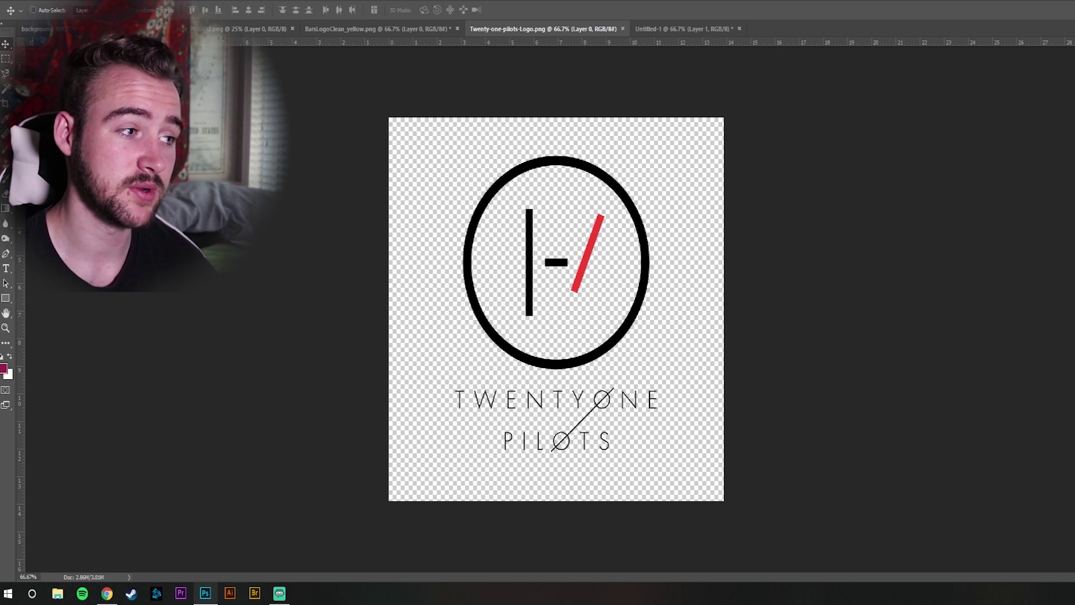
pyautogui.click(7, 61)
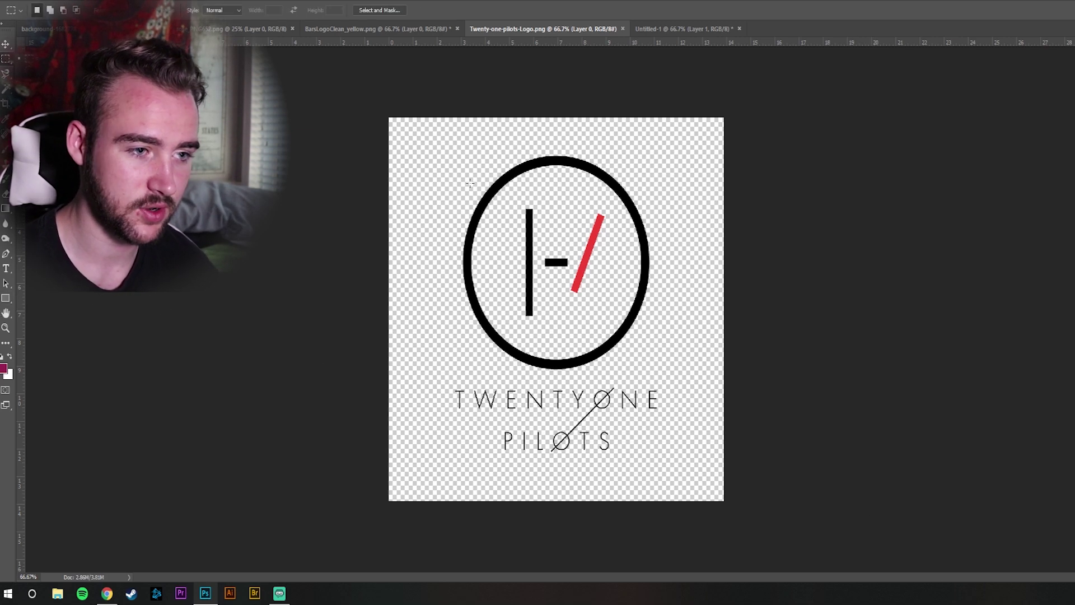
pyautogui.moveTo(434, 127); pyautogui.dragTo(677, 380)
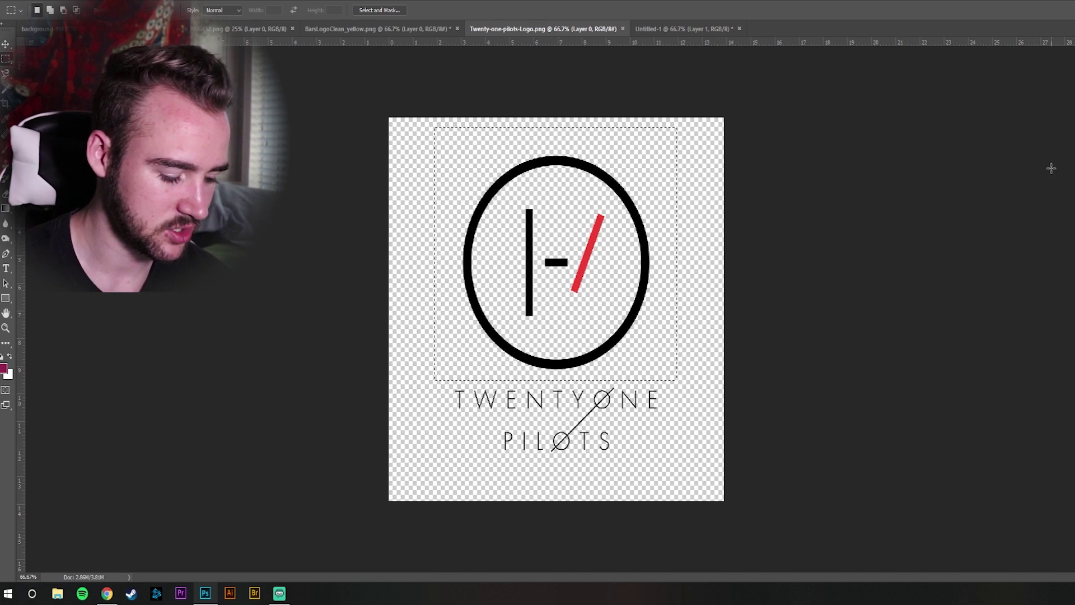
pyautogui.press('e')
pyautogui.press('Delete')
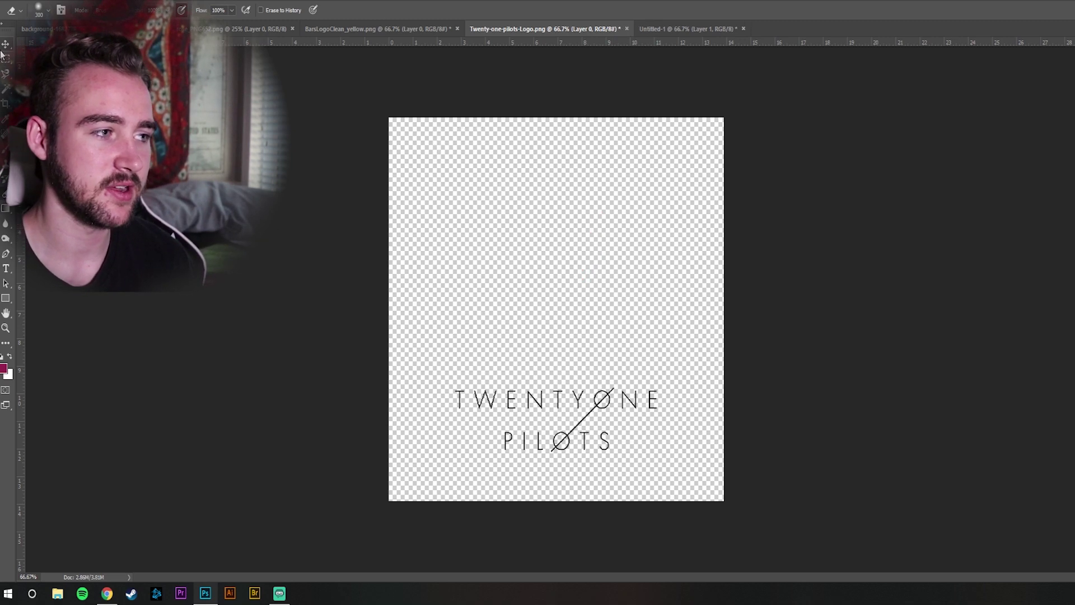
# Move the band name text onto the cover, just under the emblem
pyautogui.press('v')
pyautogui.moveTo(558, 404); pyautogui.dragTo(552, 403)
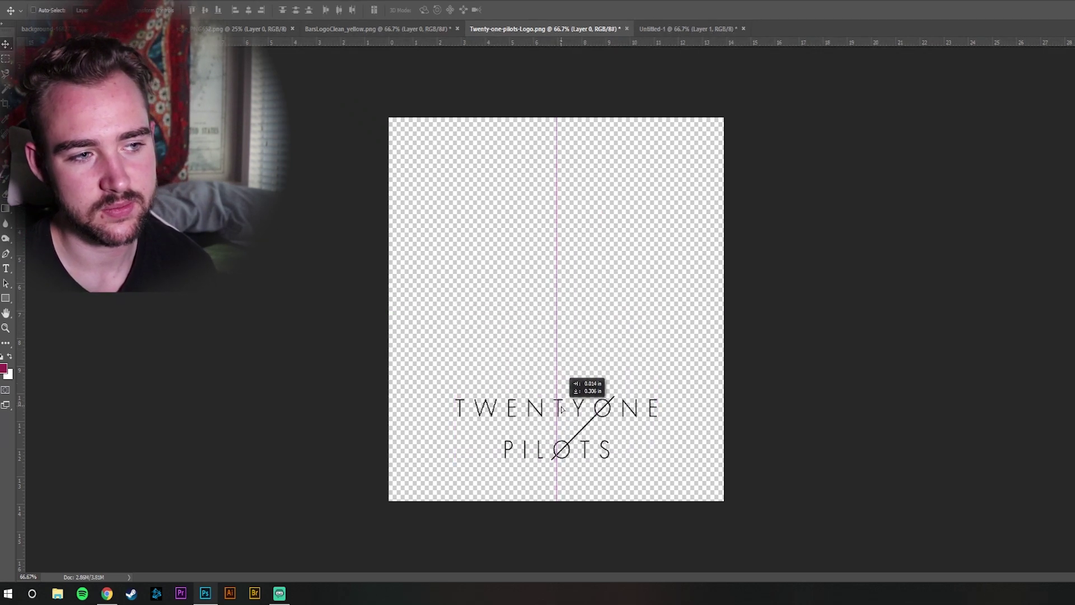
pyautogui.moveTo(552, 403)
pyautogui.mouseDown()
pyautogui.moveTo(680, 36)
pyautogui.moveTo(569, 439)
pyautogui.mouseUp()
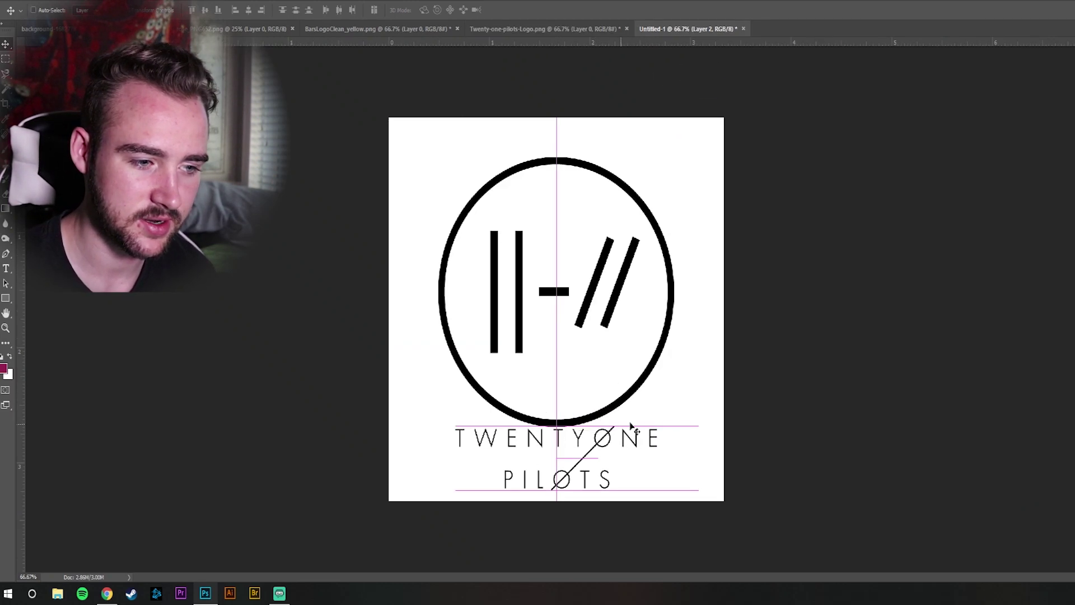
pyautogui.moveTo(632, 428); pyautogui.dragTo(626, 430)
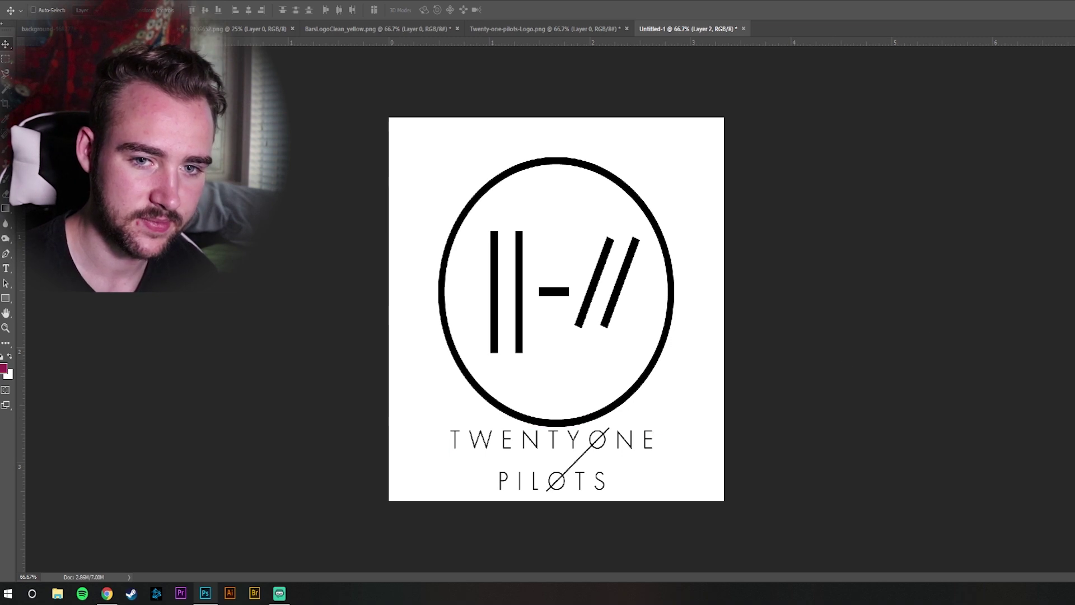
pyautogui.click(387, 30)
# Bring the red rose image onto the cover document
pyautogui.click(241, 29)
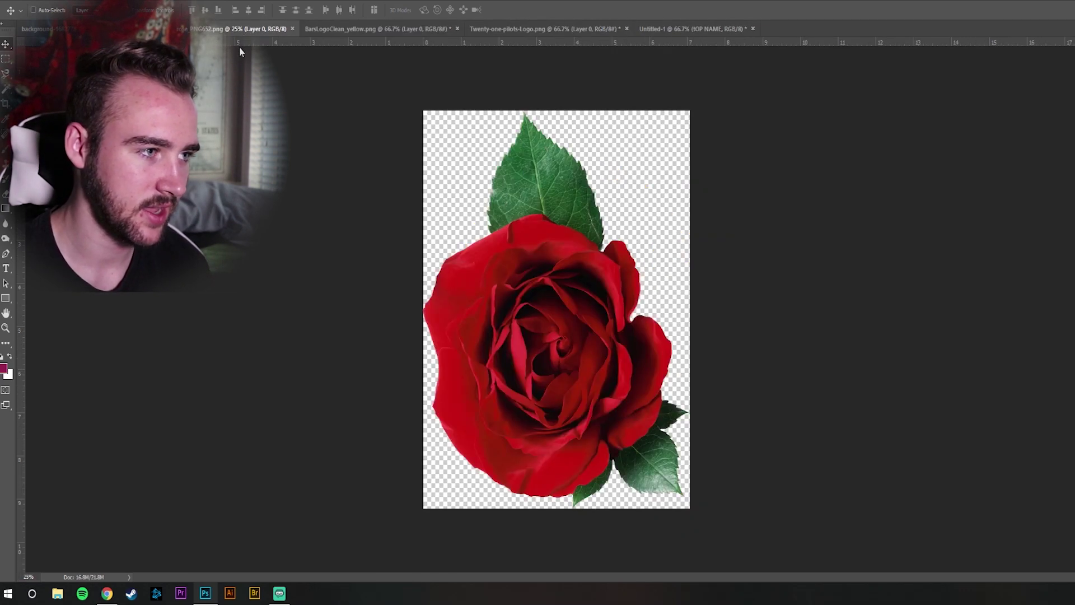
pyautogui.click(38, 28)
pyautogui.click(235, 29)
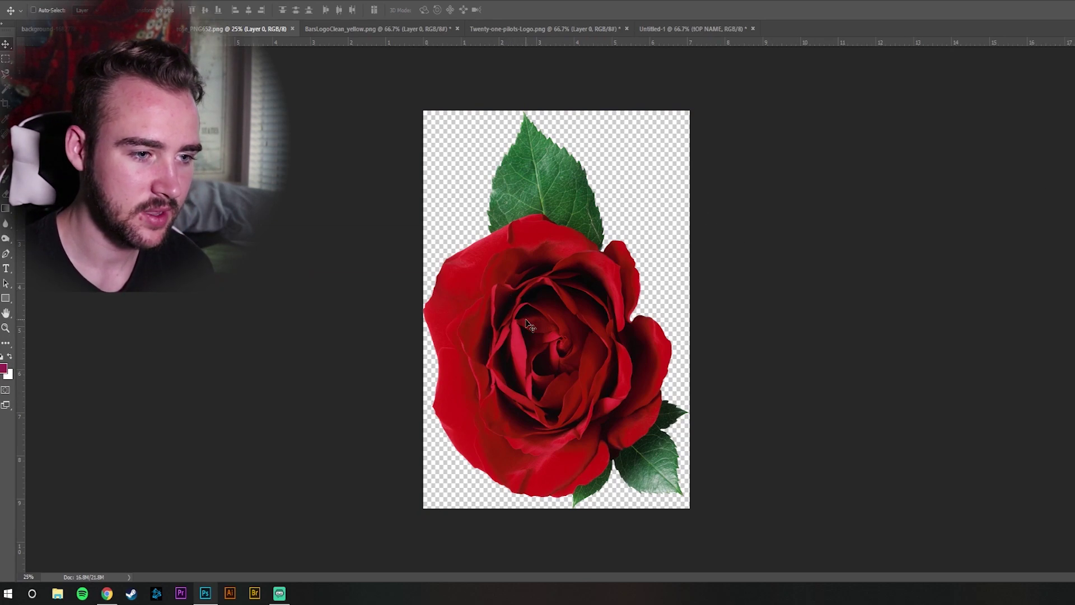
pyautogui.moveTo(529, 326); pyautogui.dragTo(638, 203)
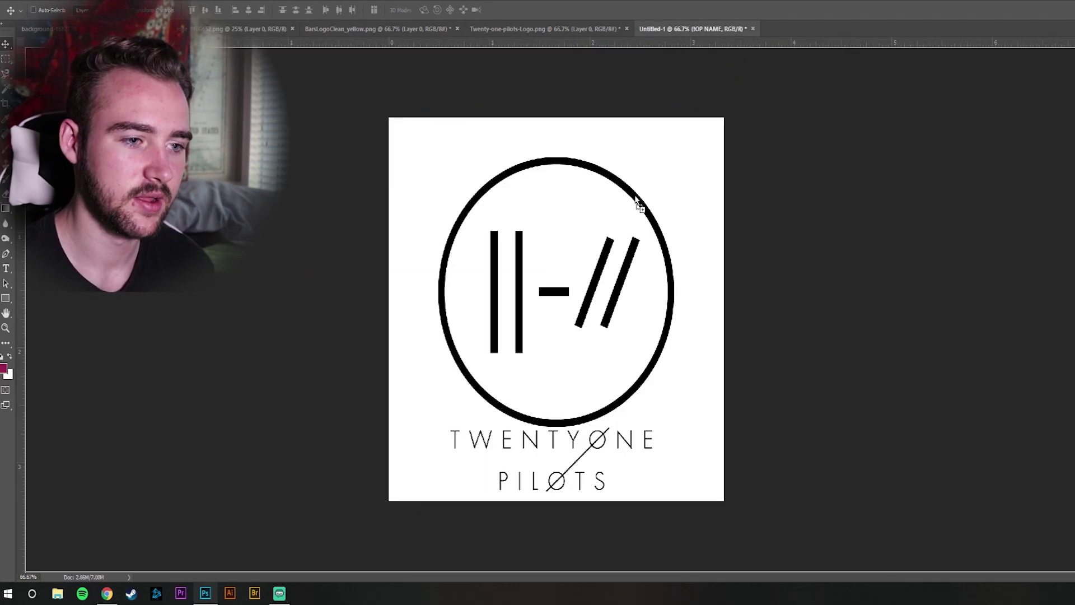
pyautogui.moveTo(583, 318)
pyautogui.mouseDown()
pyautogui.moveTo(558, 374)
pyautogui.moveTo(579, 294)
pyautogui.mouseUp()
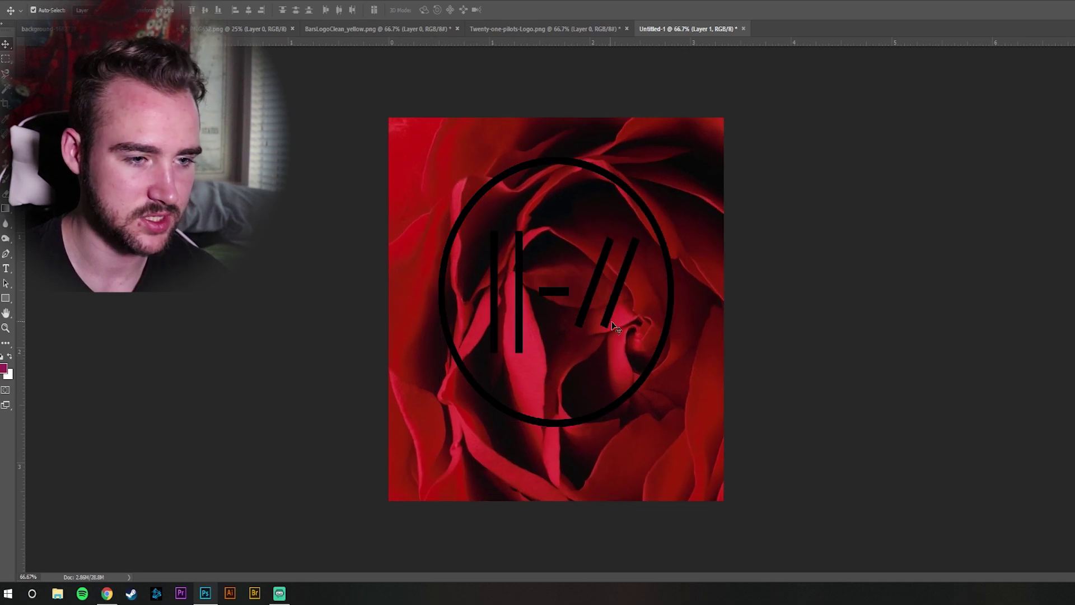
# Shrink the rose, tilt it slightly, and place it over the emblem's right half
pyautogui.hotkey('ctrl', 't')
pyautogui.scroll(-3, 668, 375)
pyautogui.scroll(-3, 692, 353)
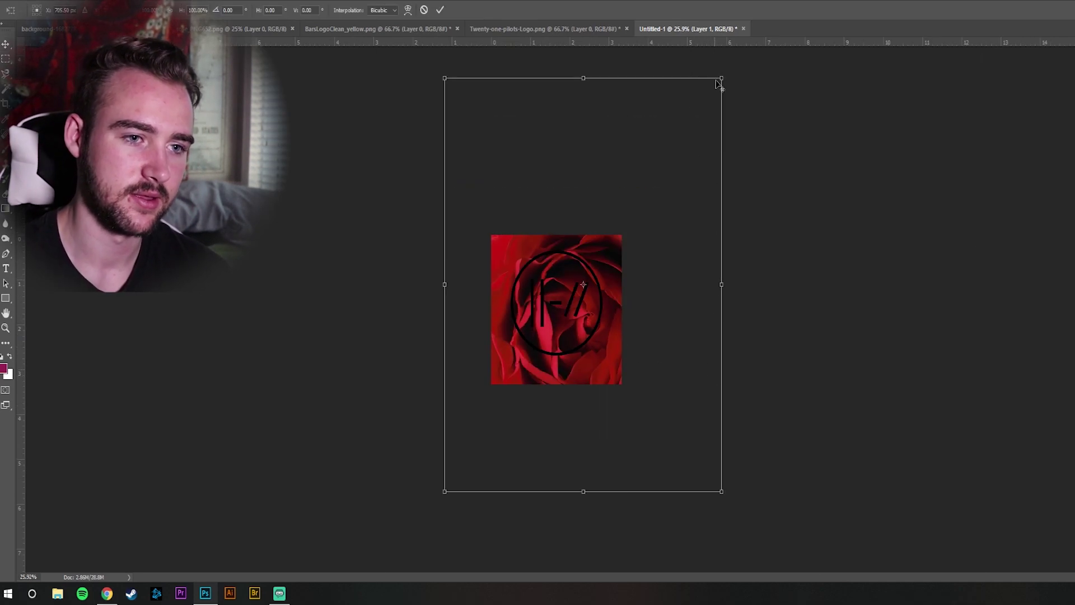
pyautogui.moveTo(721, 82)
pyautogui.mouseDown()
pyautogui.moveTo(628, 226)
pyautogui.moveTo(584, 179)
pyautogui.moveTo(684, 274)
pyautogui.mouseUp()
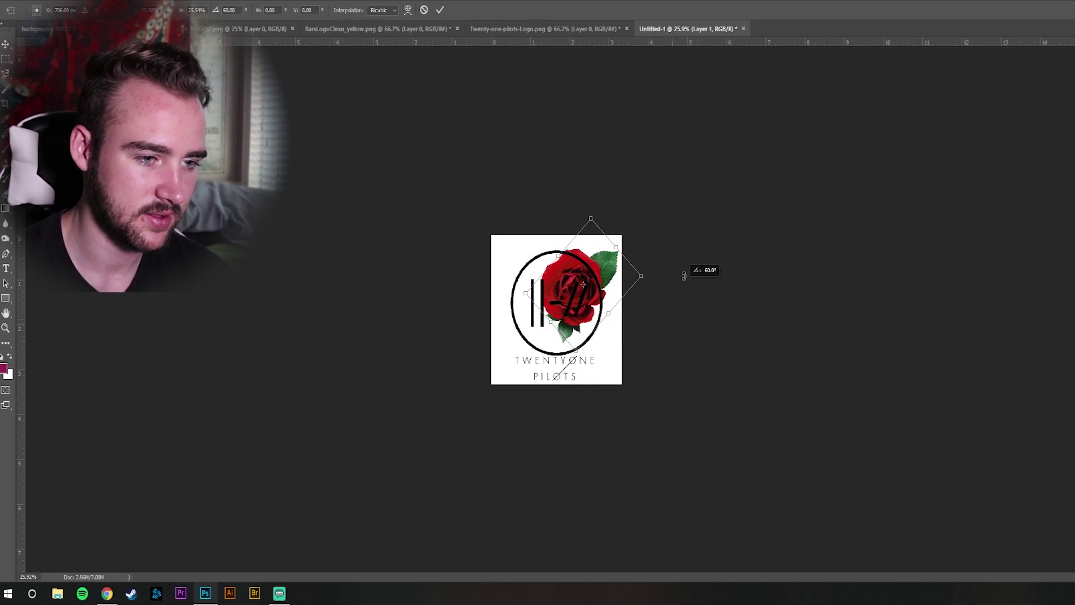
pyautogui.moveTo(684, 275)
pyautogui.mouseDown()
pyautogui.moveTo(618, 309)
pyautogui.moveTo(598, 339)
pyautogui.mouseUp()
pyautogui.scroll(1, 617, 308)
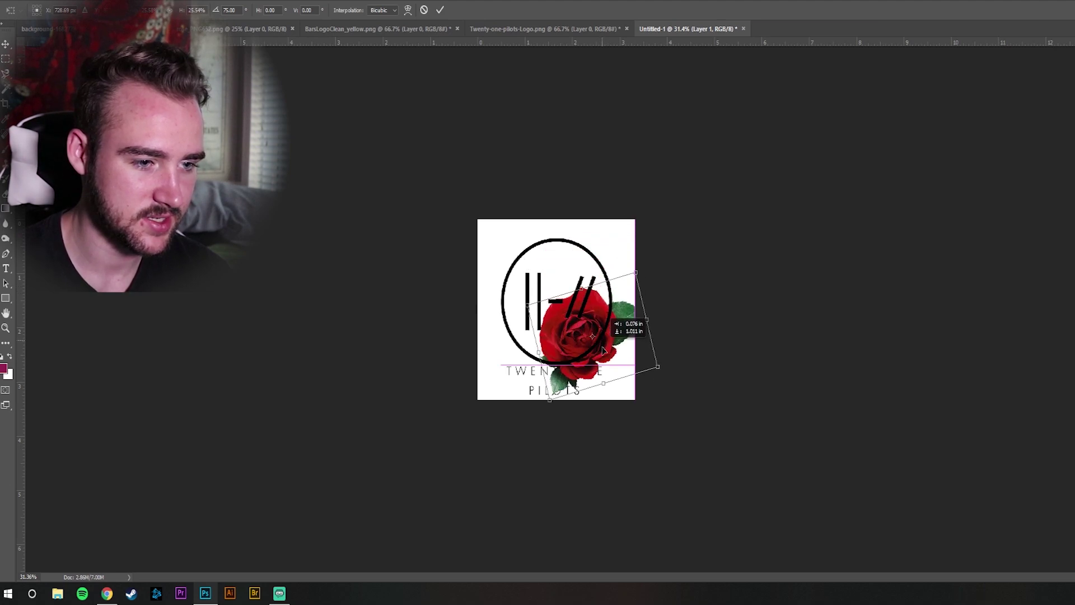
pyautogui.click(438, 10)
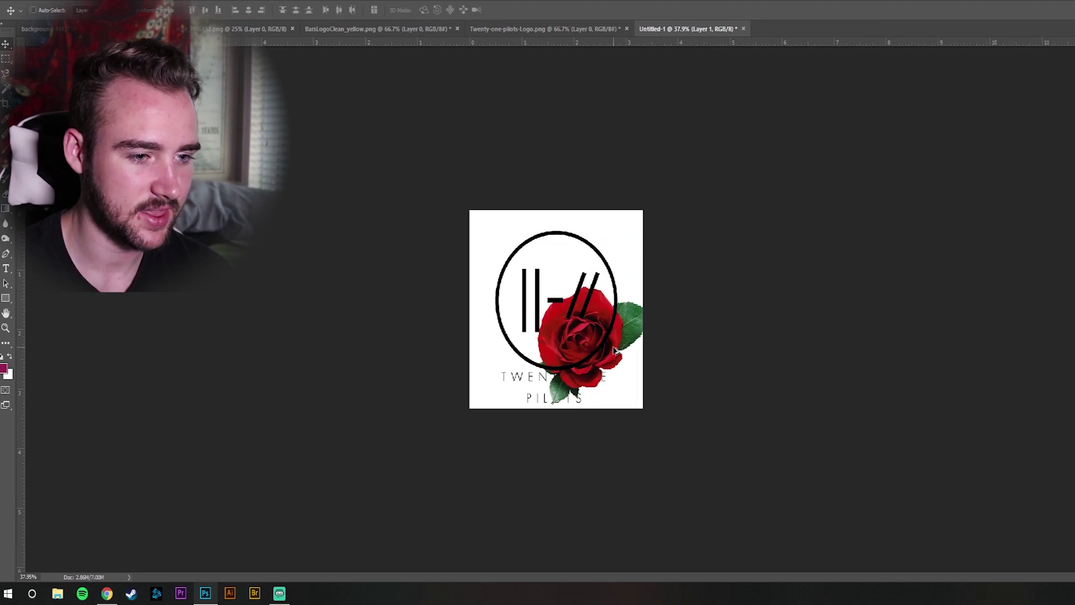
pyautogui.scroll(2, 557, 312)
pyautogui.moveTo(625, 332); pyautogui.dragTo(632, 342)
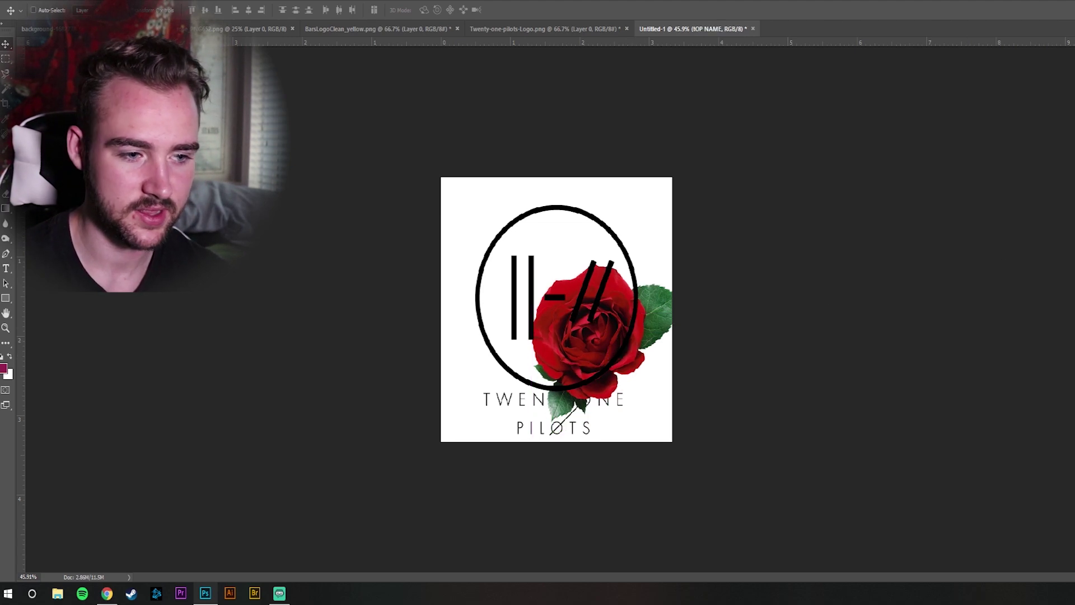
# Scale down the emblem and wordmark to fit the cover
pyautogui.hotkey('ctrl', 't')
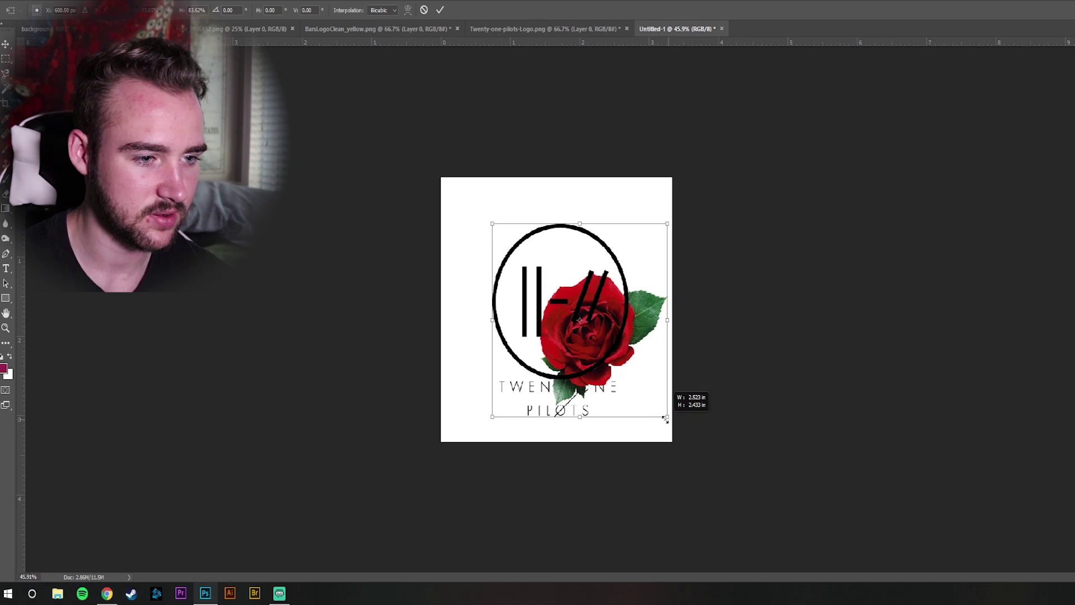
pyautogui.moveTo(683, 441); pyautogui.dragTo(660, 409)
pyautogui.press('Return')
pyautogui.scroll(3, 941, 297)
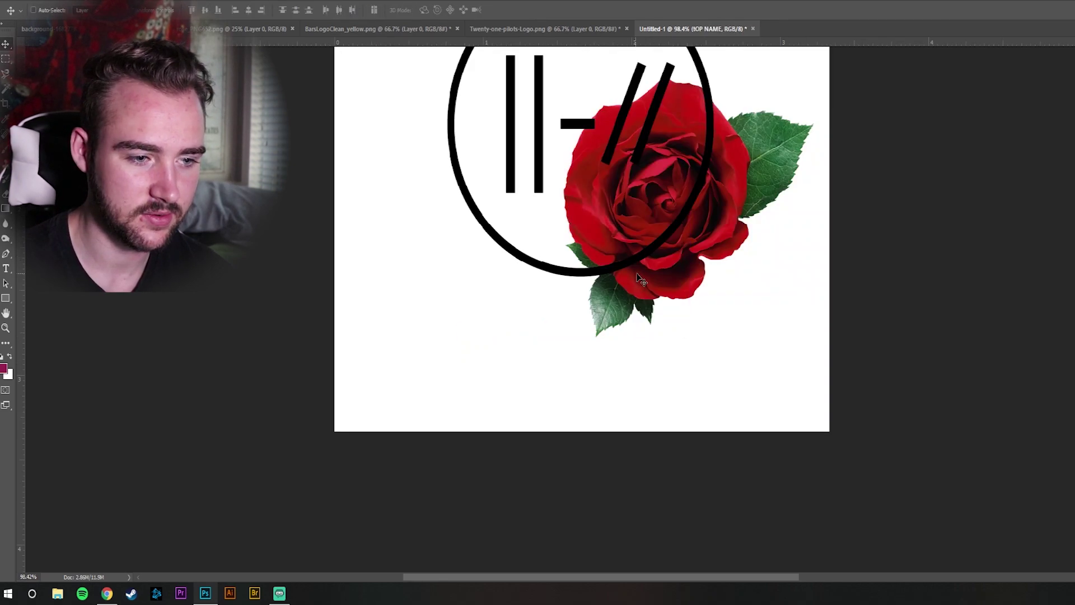
pyautogui.moveTo(664, 238); pyautogui.dragTo(657, 315)
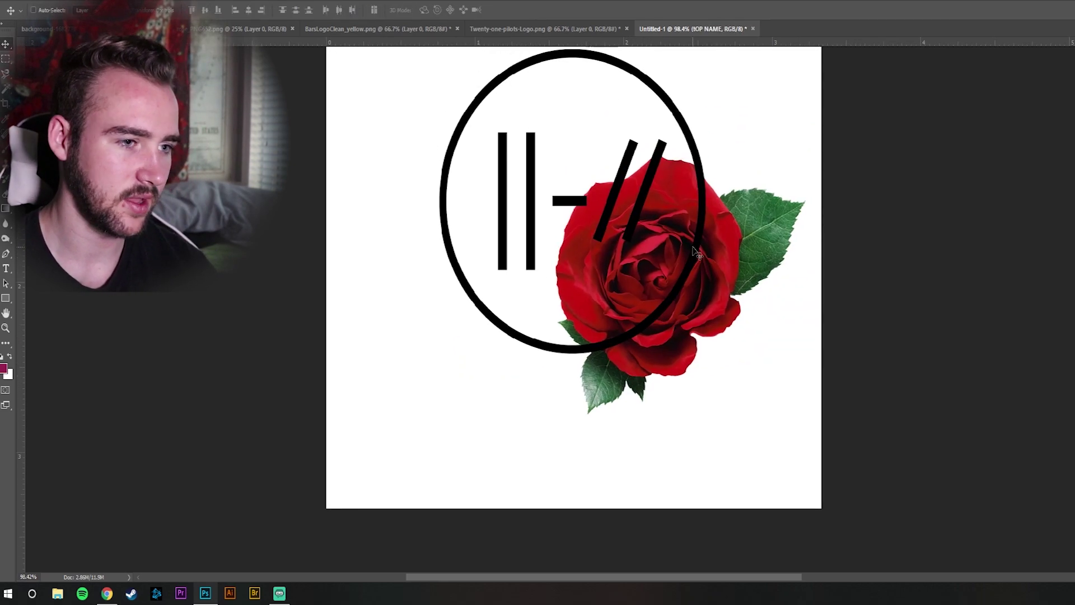
# Place the handwriting texture above the logo, clip it to the emblem, and tilt it slightly
pyautogui.hotkey('ctrl', 'Tab')
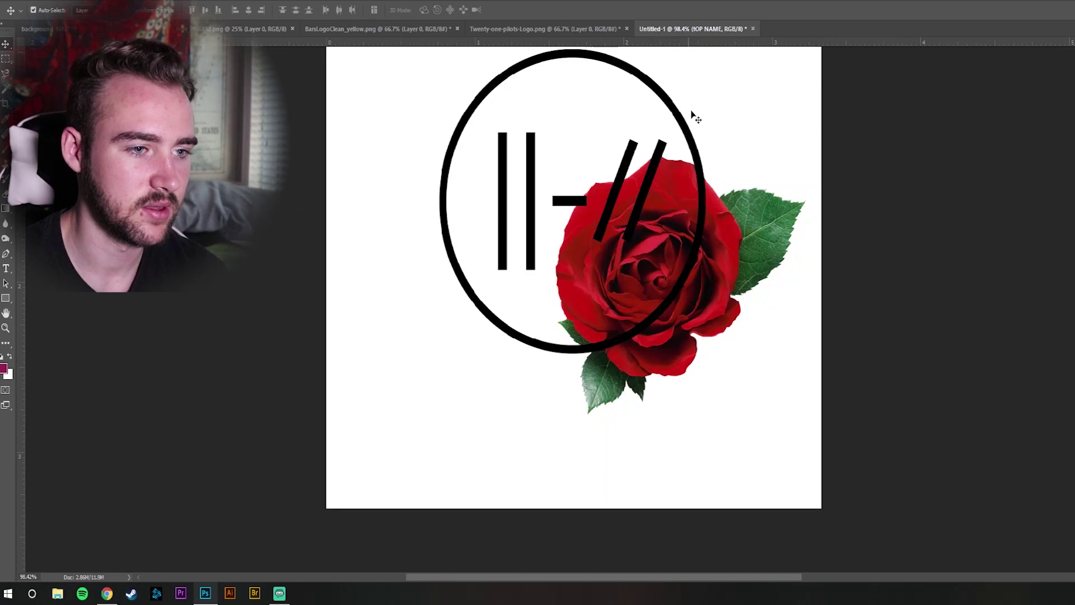
pyautogui.moveTo(696, 37)
pyautogui.mouseDown()
pyautogui.moveTo(743, 293)
pyautogui.moveTo(742, 223)
pyautogui.mouseUp()
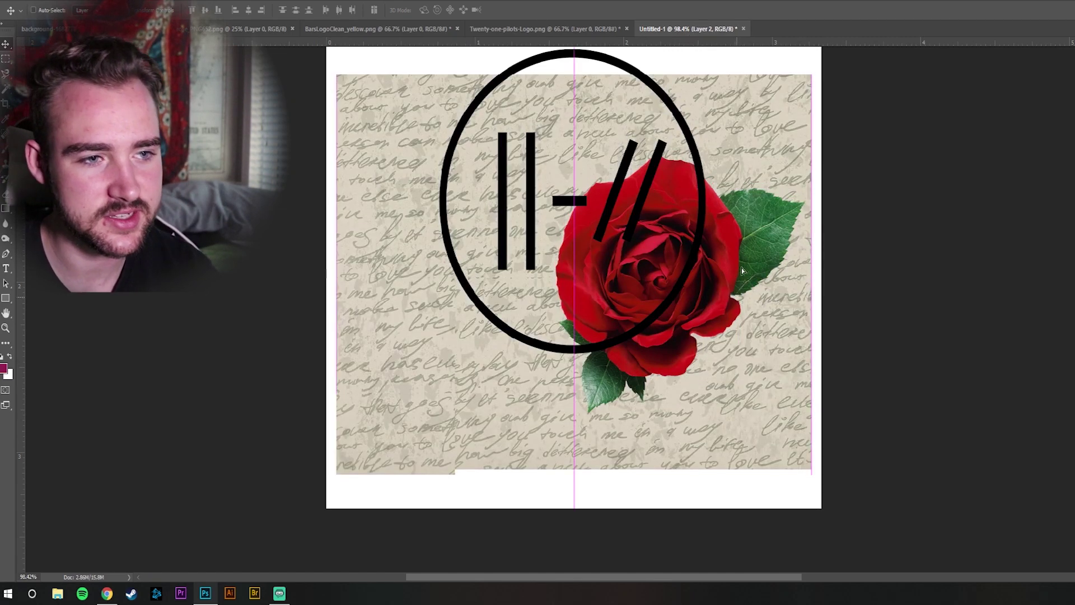
pyautogui.scroll(2, 741, 223)
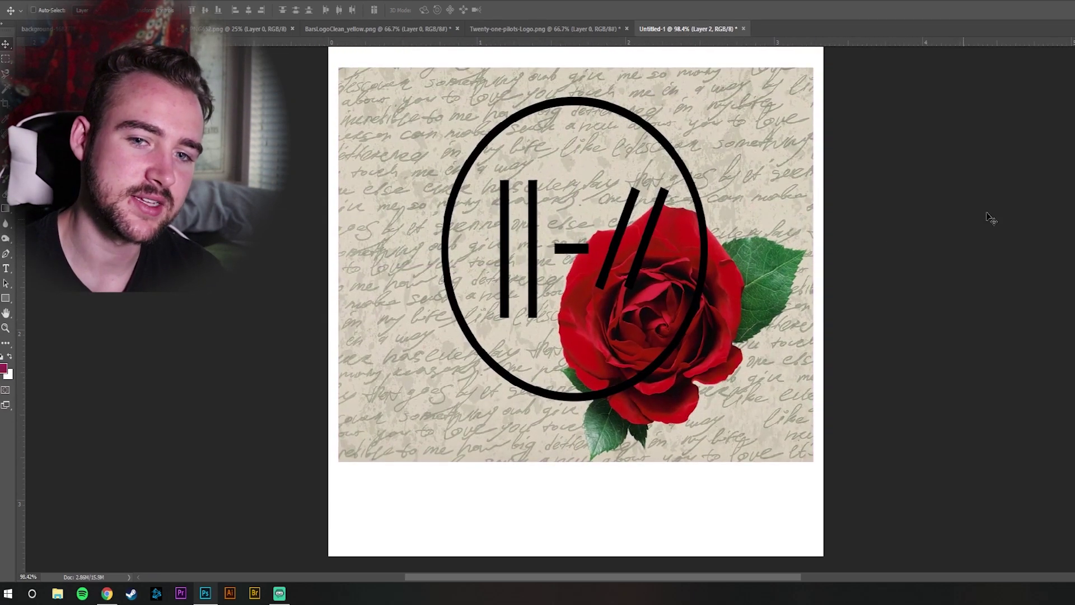
pyautogui.hotkey('ctrl', 'shift', ']')
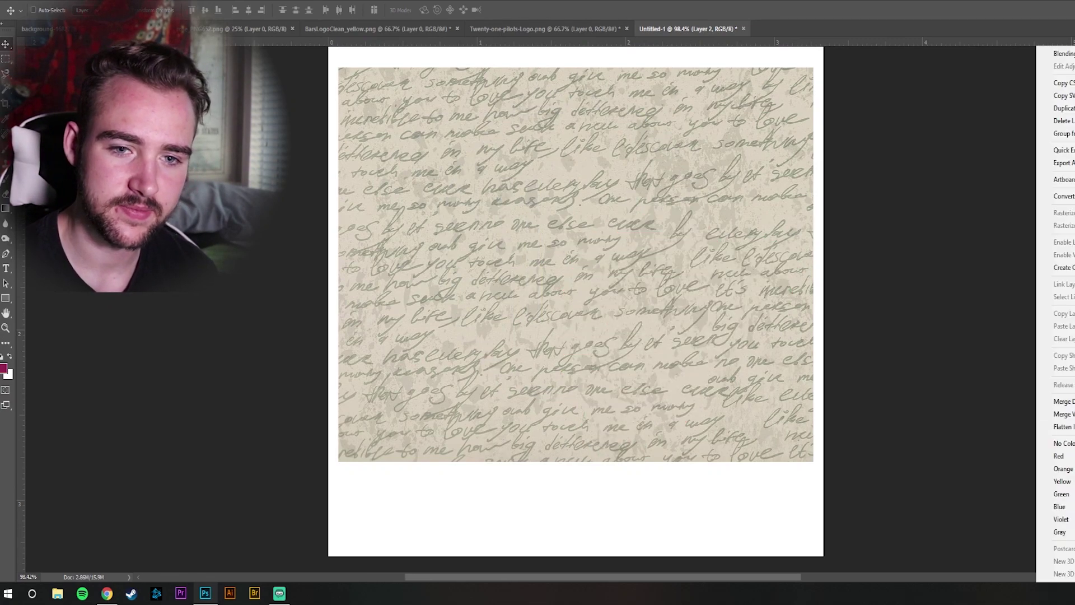
pyautogui.hotkey('ctrl', 'alt', 'g')
pyautogui.hotkey('ctrl', 't')
pyautogui.moveTo(840, 355); pyautogui.dragTo(824, 372)
pyautogui.moveTo(721, 317); pyautogui.dragTo(718, 313)
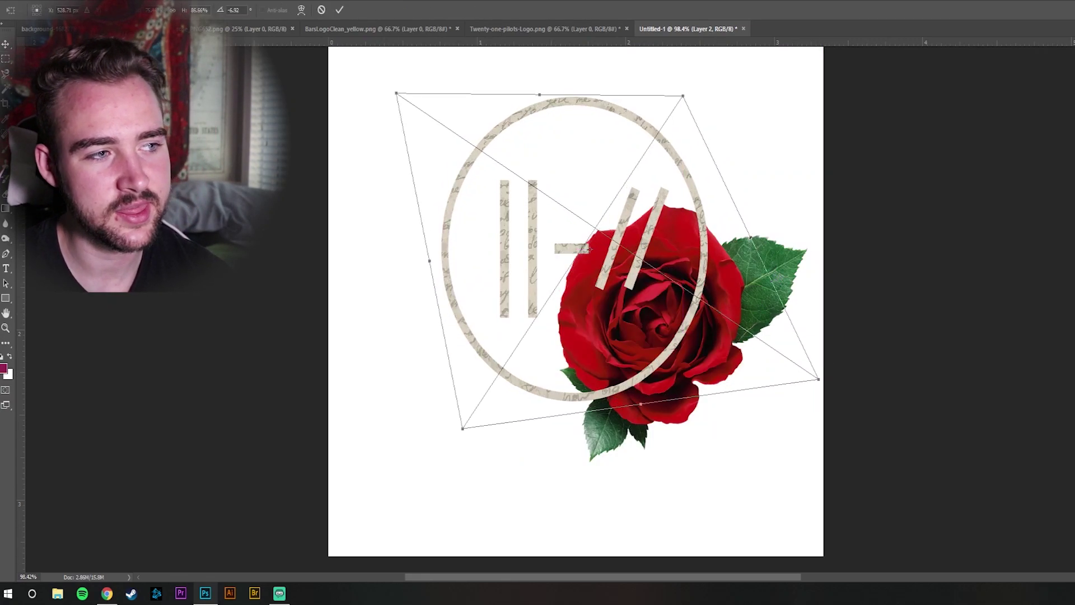
pyautogui.click(339, 10)
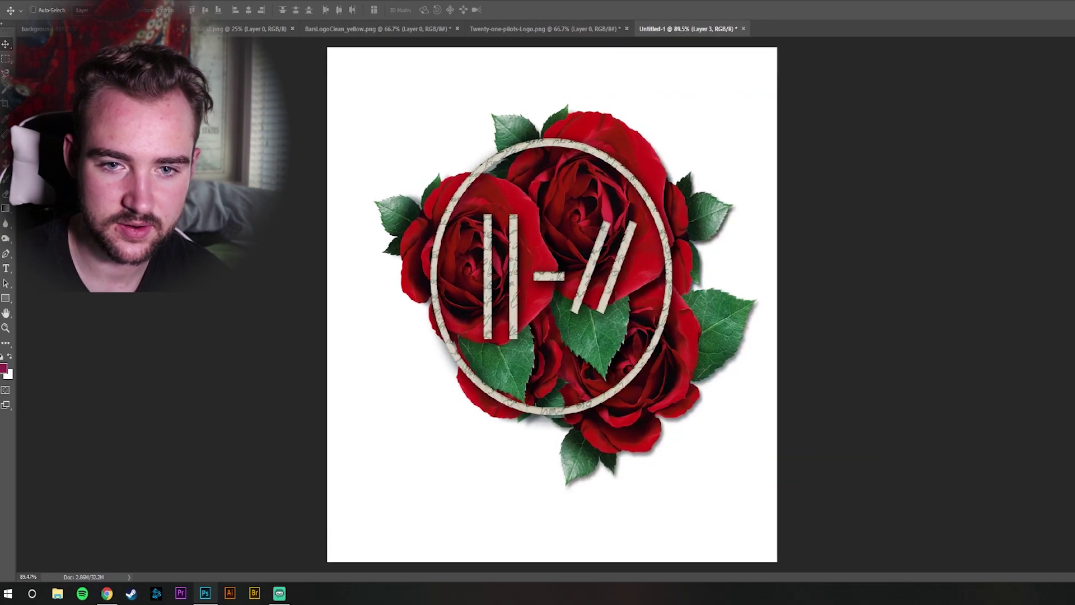
# Select the soft Brush tool with the B shortcut
pyautogui.press('b')
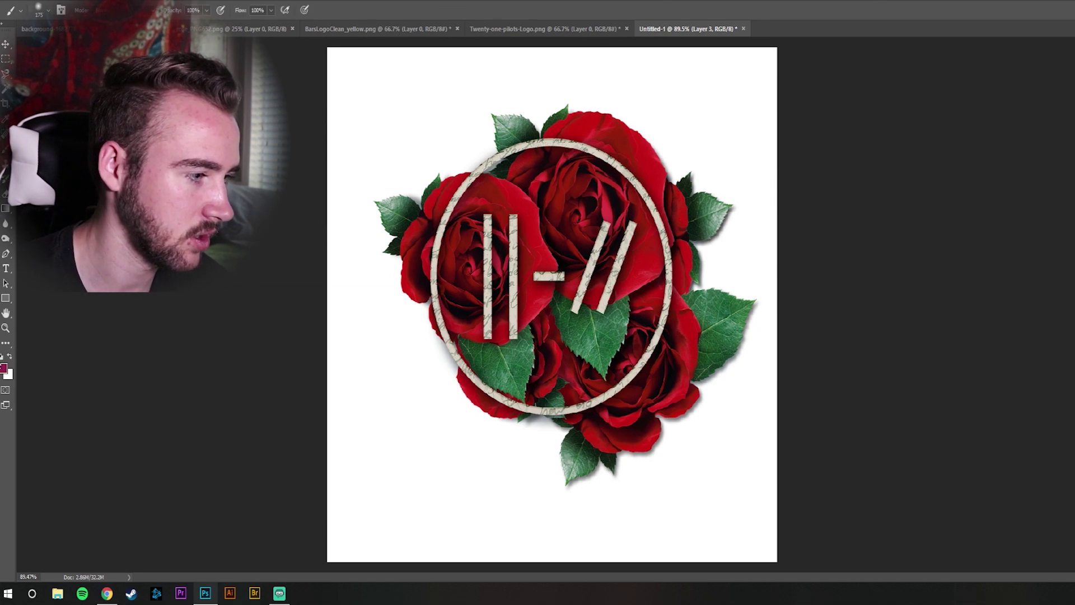
# Set white as the paint colour and brush soft glows over the roses, ring, slashes and left bars
pyautogui.click(5, 368)
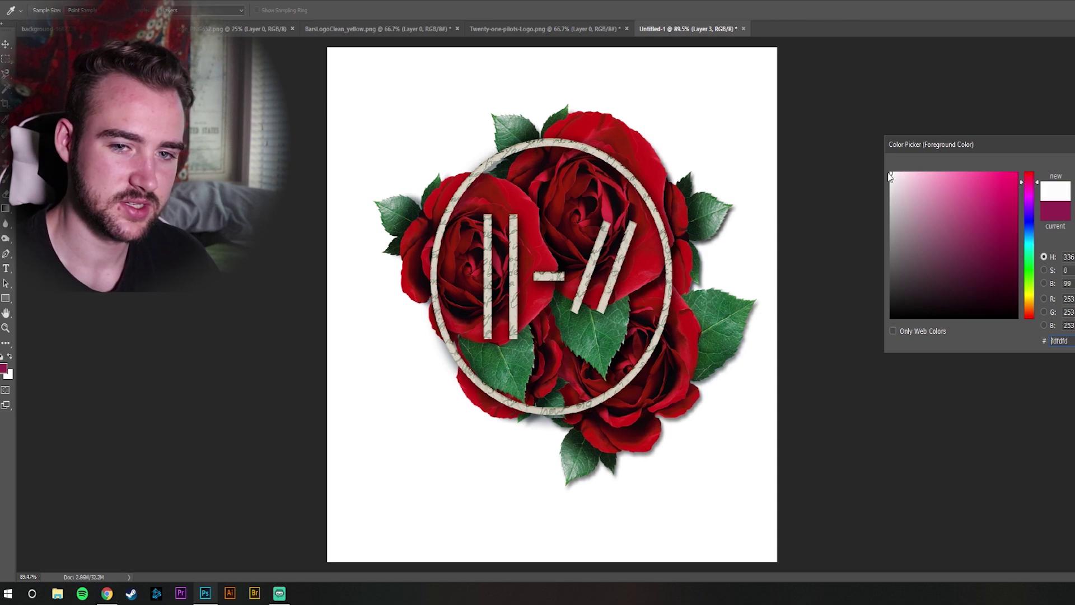
pyautogui.press('Return')
pyautogui.moveTo(680, 210); pyautogui.dragTo(656, 193)
pyautogui.moveTo(450, 378)
pyautogui.mouseDown()
pyautogui.moveTo(502, 337)
pyautogui.moveTo(501, 287)
pyautogui.mouseUp()
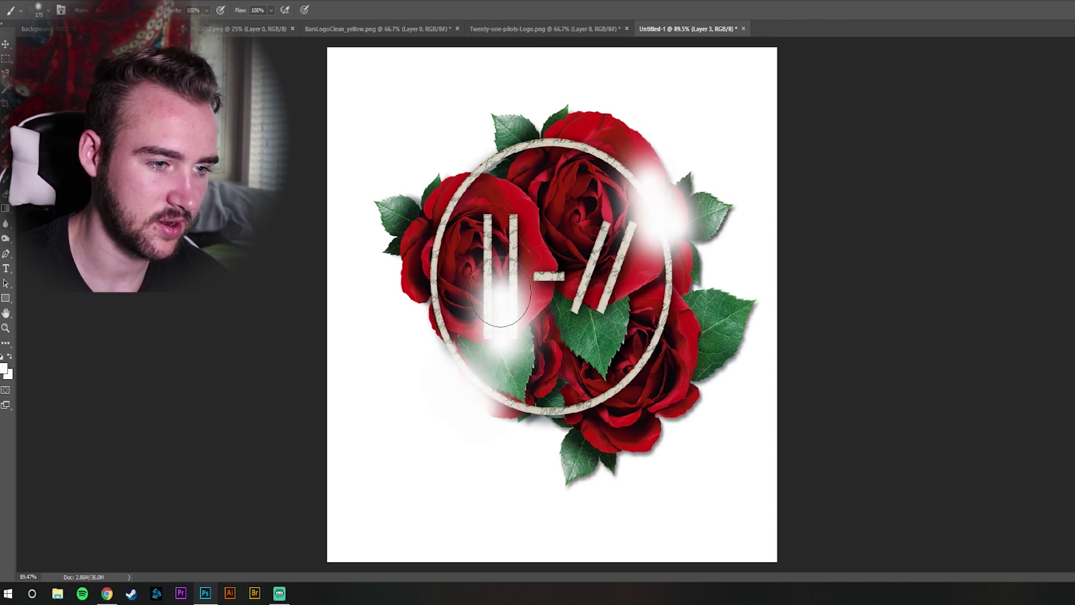
pyautogui.moveTo(572, 277)
pyautogui.mouseDown()
pyautogui.moveTo(601, 268)
pyautogui.moveTo(588, 277)
pyautogui.mouseUp()
pyautogui.moveTo(395, 206)
pyautogui.mouseDown()
pyautogui.moveTo(458, 201)
pyautogui.moveTo(505, 177)
pyautogui.mouseUp()
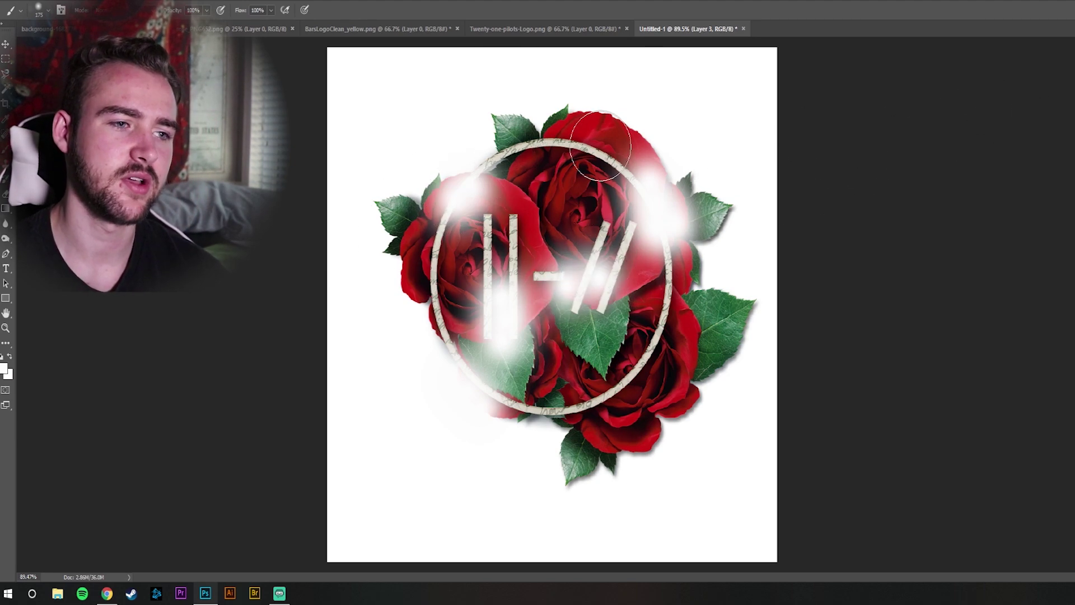
pyautogui.moveTo(530, 139); pyautogui.dragTo(577, 166)
pyautogui.moveTo(611, 411)
pyautogui.mouseDown()
pyautogui.moveTo(644, 343)
pyautogui.moveTo(595, 432)
pyautogui.mouseUp()
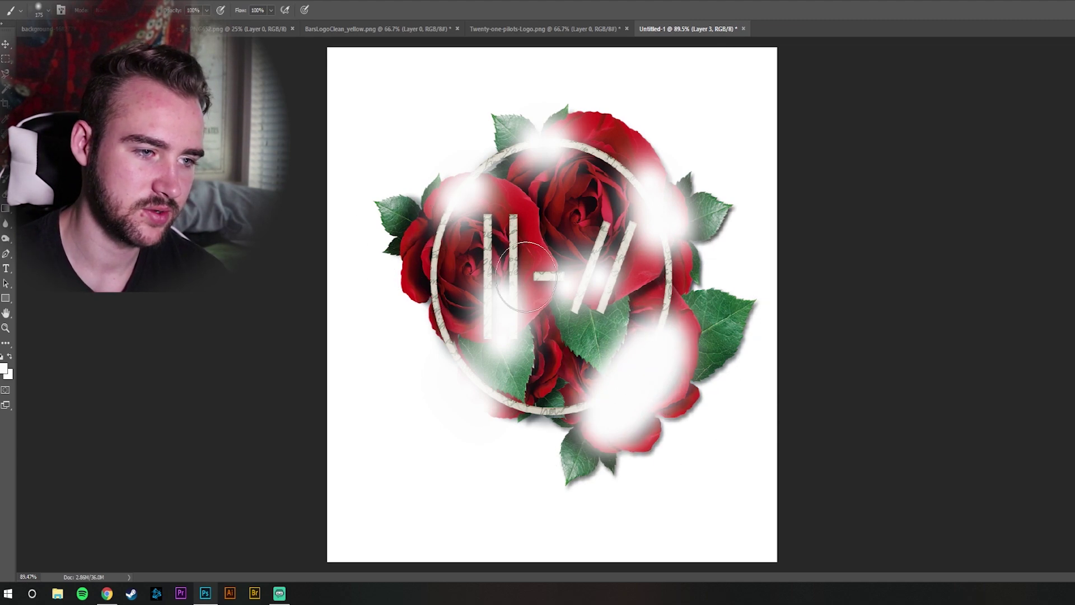
pyautogui.moveTo(509, 324); pyautogui.dragTo(515, 228)
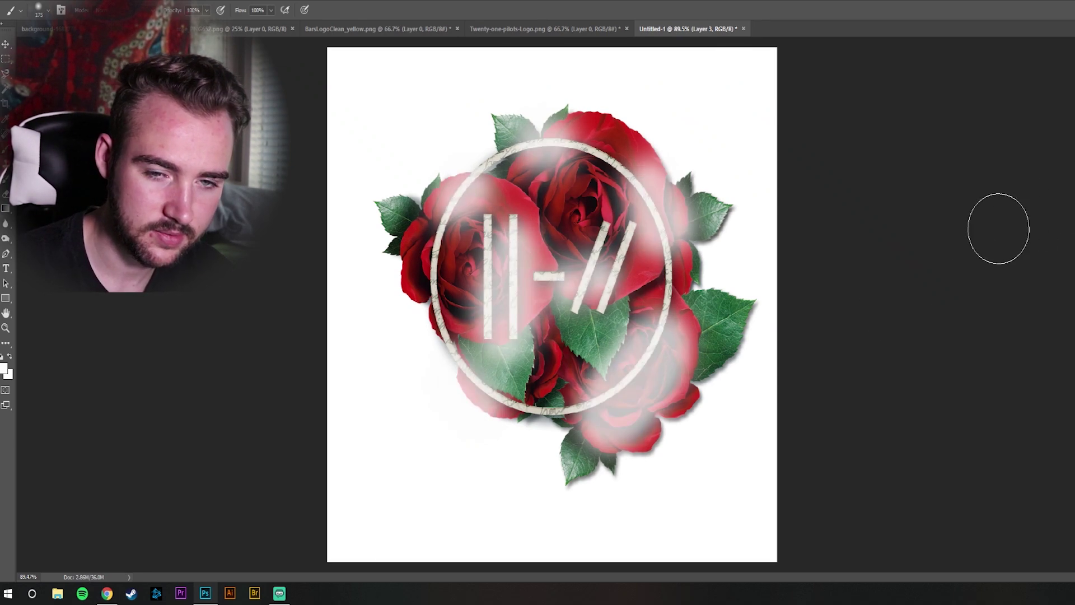
# Soften the white haze, start a new layer, and pick yellow as the paint colour
pyautogui.press('Delete')
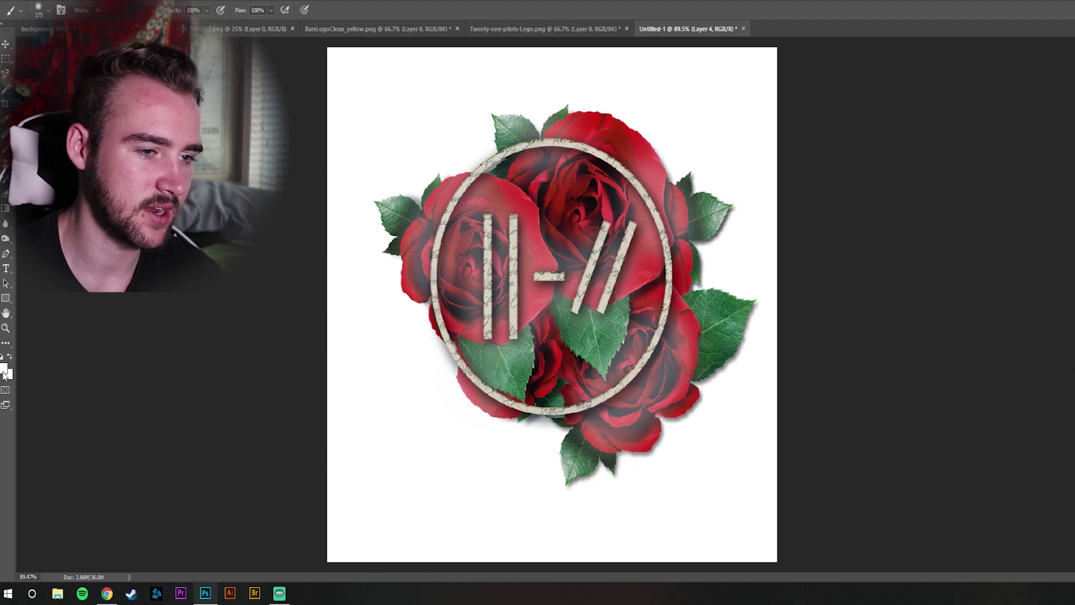
pyautogui.click(5, 369)
pyautogui.click(1031, 301)
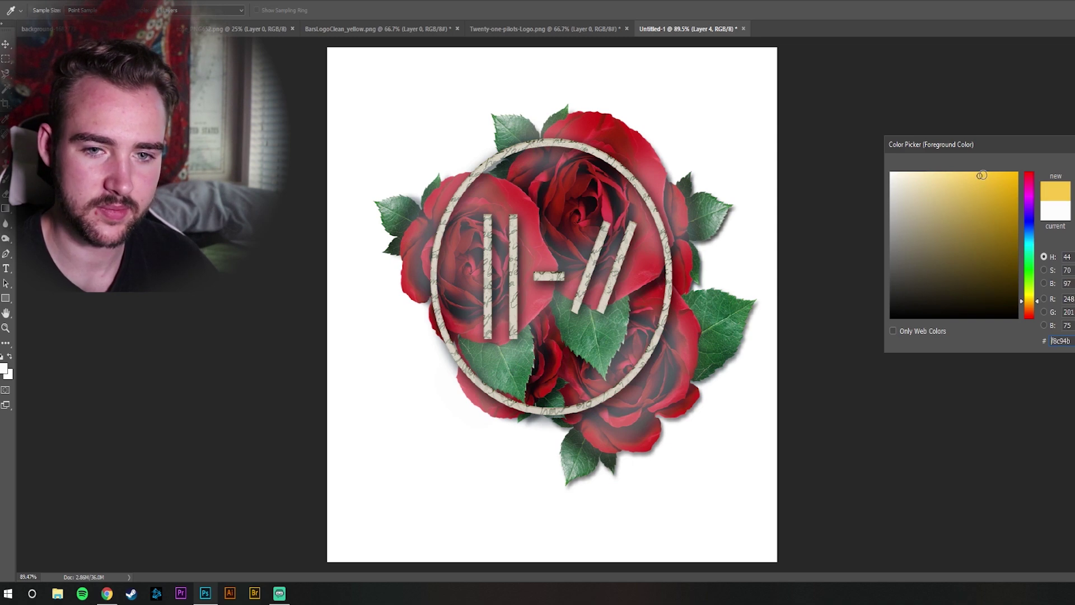
pyautogui.press('Return')
# Dab faint yellow glows right, below, upper-left and left of the emblem, then fade them
pyautogui.click(643, 217)
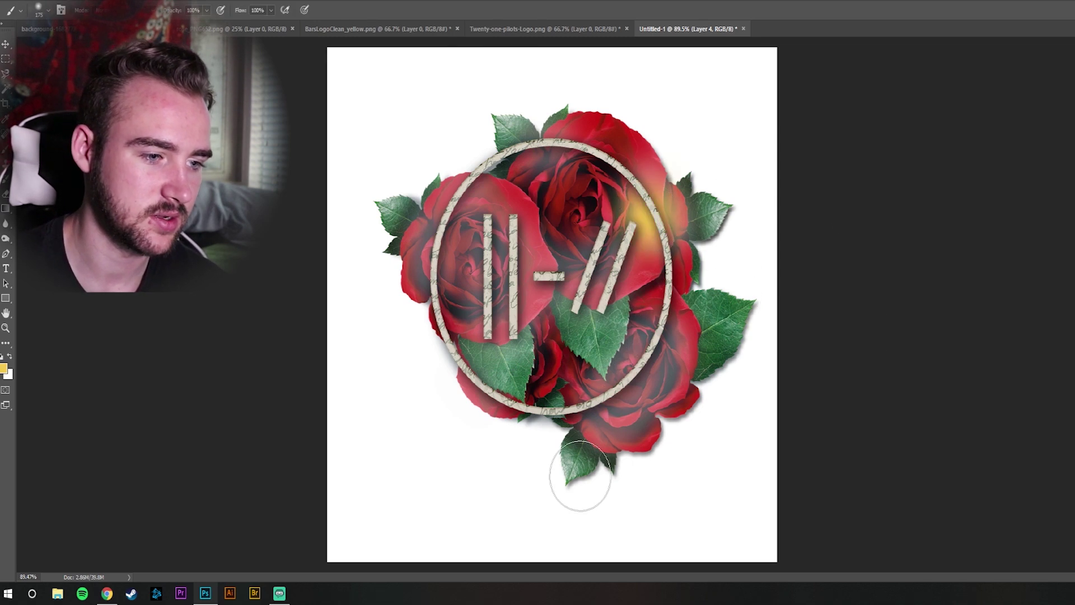
pyautogui.click(533, 444)
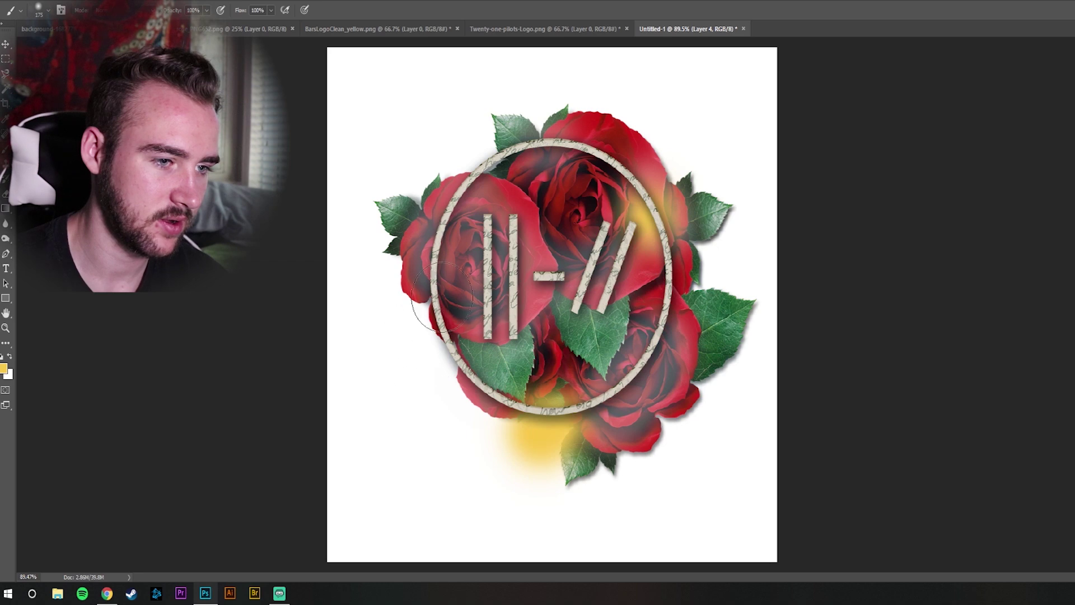
pyautogui.click(480, 139)
pyautogui.click(705, 256)
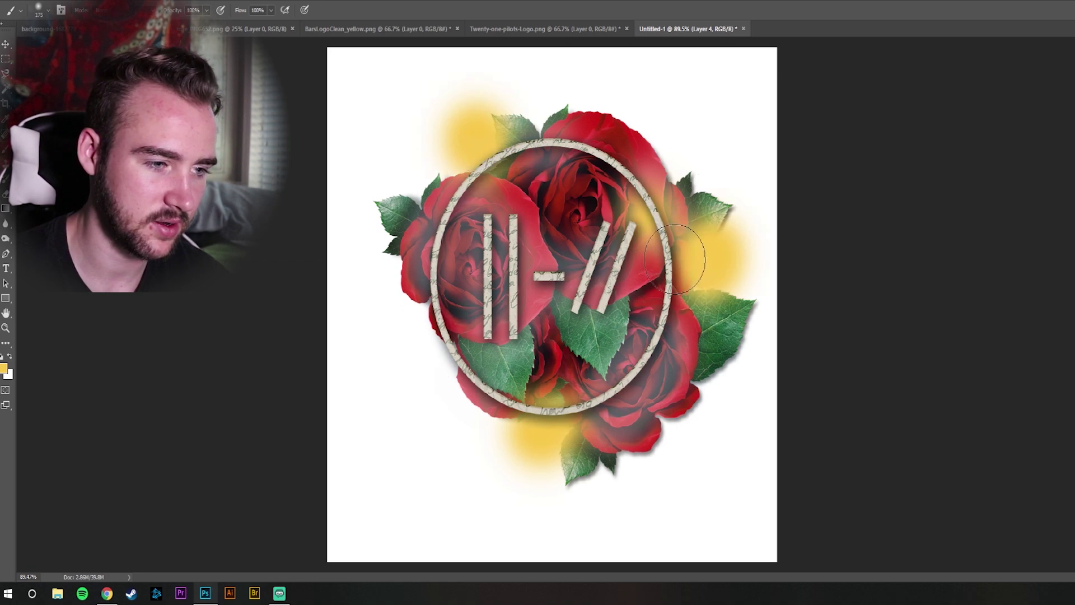
pyautogui.moveTo(421, 335); pyautogui.dragTo(420, 324)
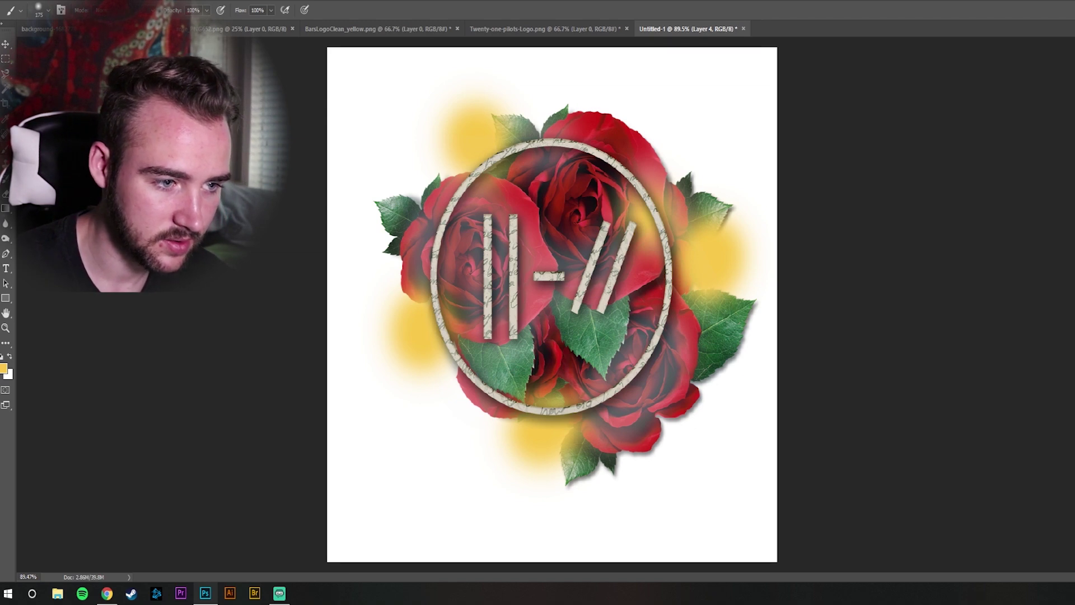
pyautogui.hotkey('ctrl', 'f')
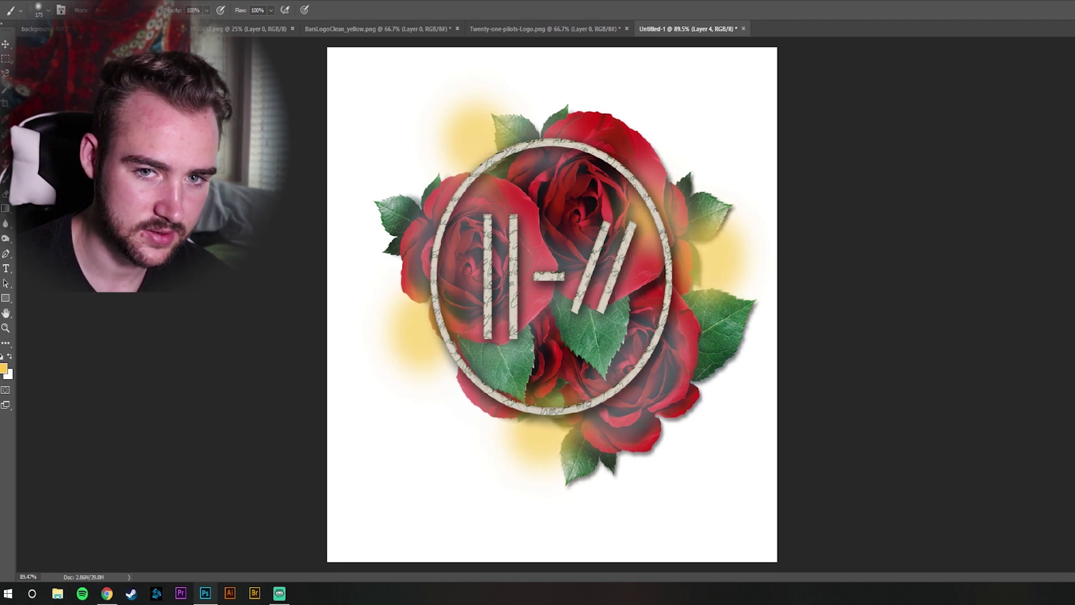
pyautogui.press('v')
pyautogui.hotkey('ctrl', 'r')
pyautogui.scroll(-2, 555, 310)
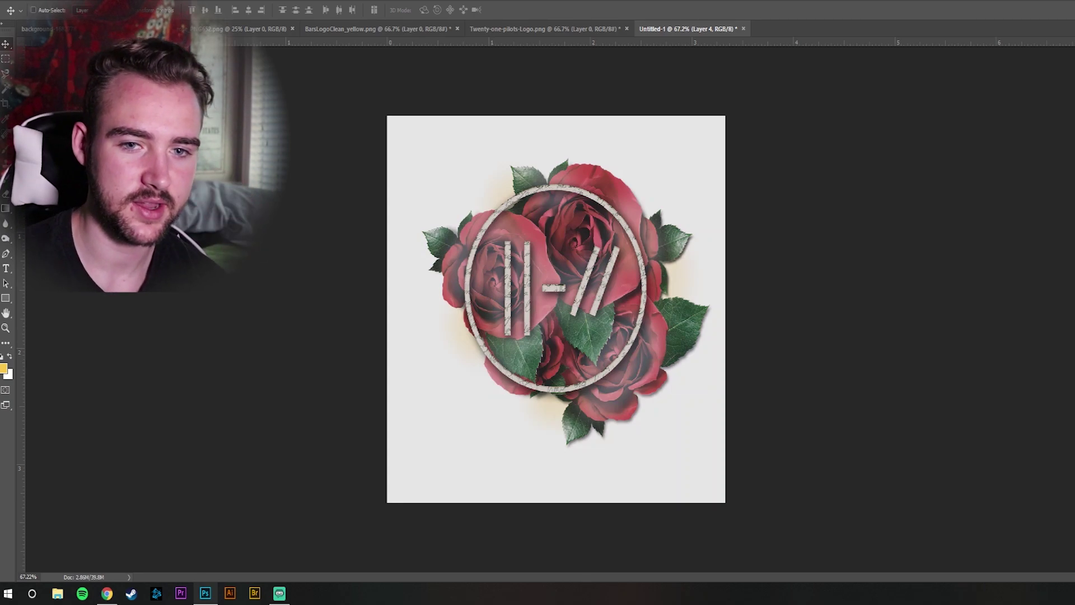
# Duplicate a rose and rotate the copy over the emblem's left bars
pyautogui.hotkey('ctrl', 'j')
pyautogui.scroll(2, 589, 353)
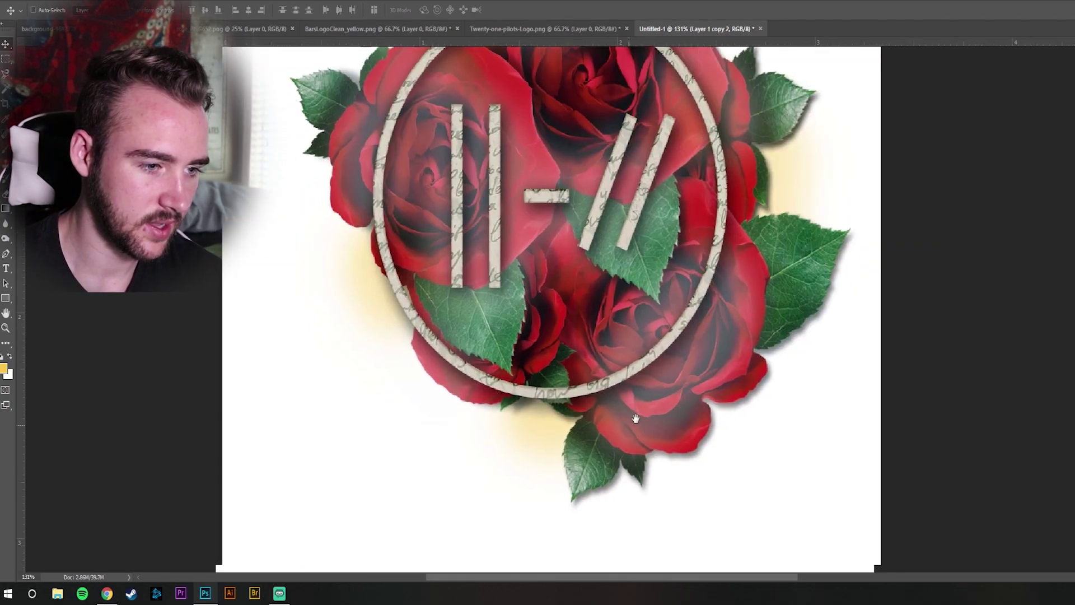
pyautogui.scroll(1, 588, 353)
pyautogui.scroll(2, 597, 319)
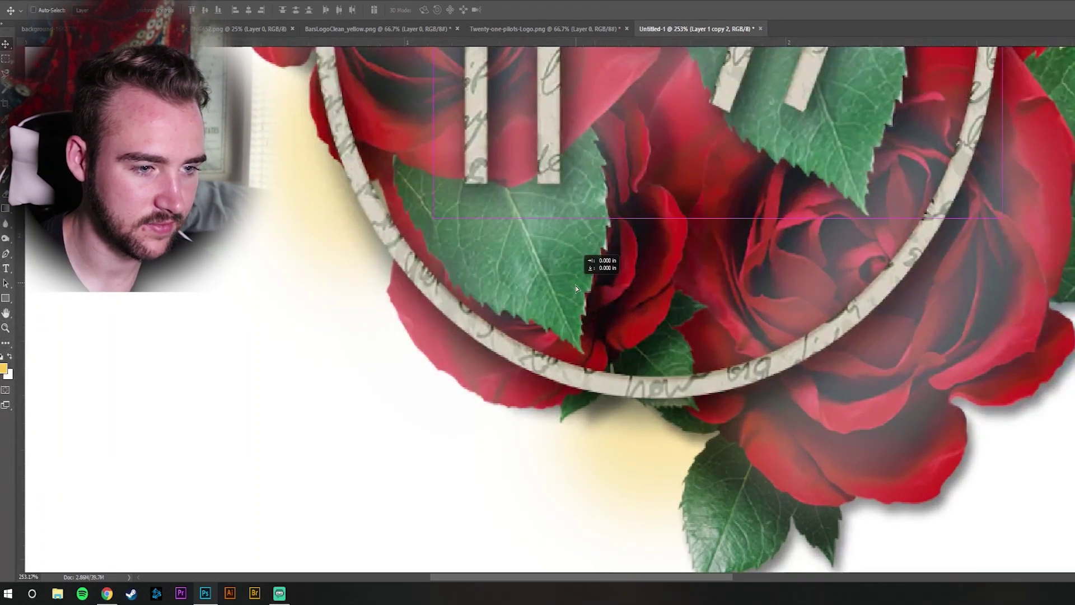
pyautogui.hotkey('ctrl', 't')
pyautogui.moveTo(794, 277); pyautogui.dragTo(775, 318)
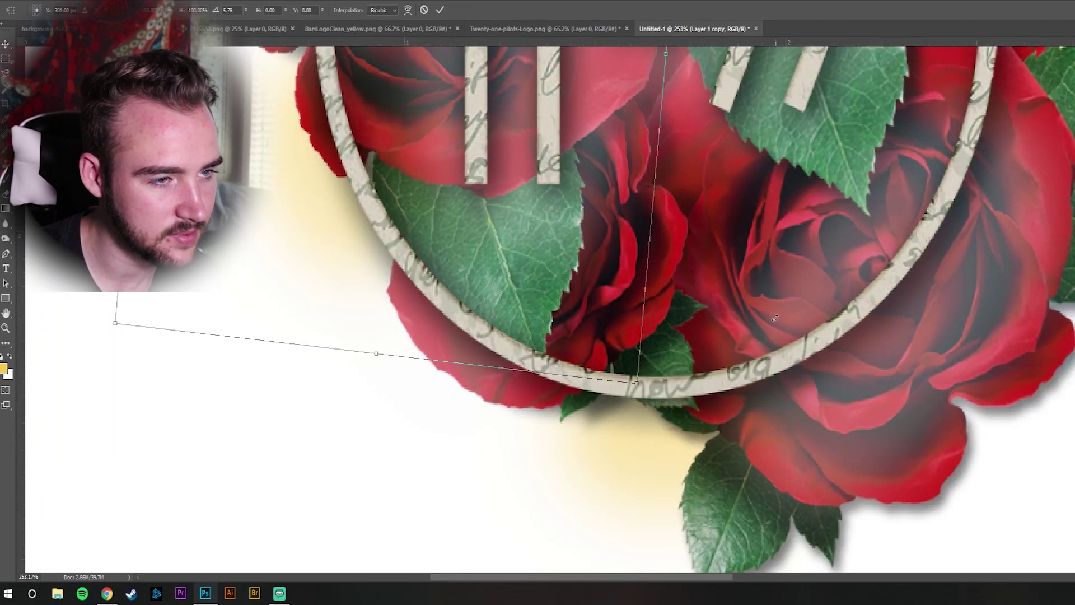
pyautogui.press('Return')
pyautogui.hotkey('ctrl', 'alt', 'shift', 't')
pyautogui.hotkey('ctrl', 'alt', 'shift', 't')
pyautogui.hotkey('ctrl', 'alt', 'shift', 't')
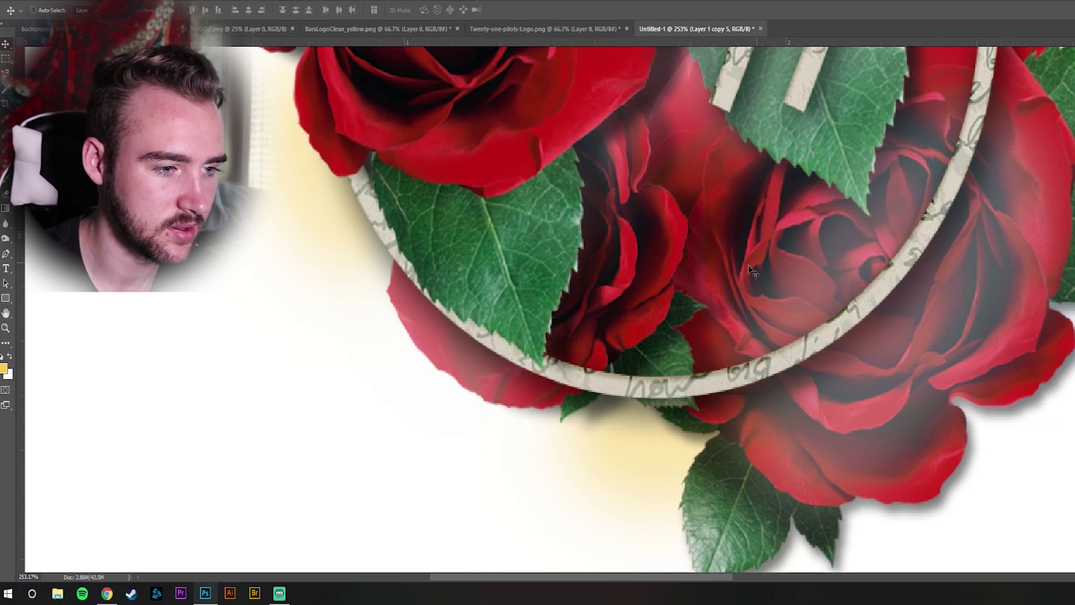
# Erase the rose copy from the ring's lower-left edge and the bars
pyautogui.press('e')
pyautogui.scroll(-3, 464, 410)
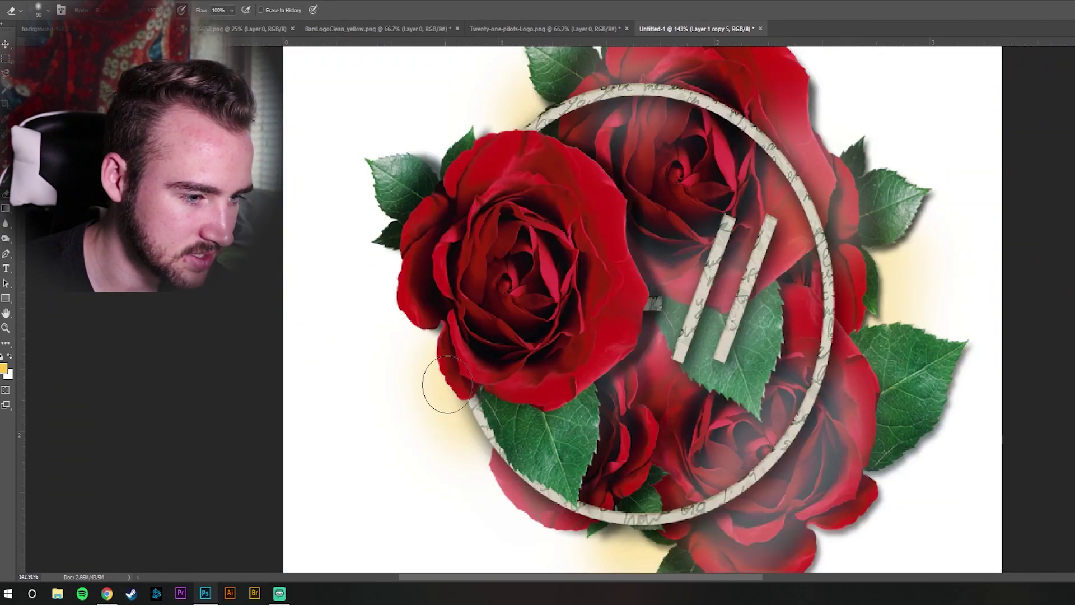
pyautogui.moveTo(465, 409); pyautogui.dragTo(457, 395)
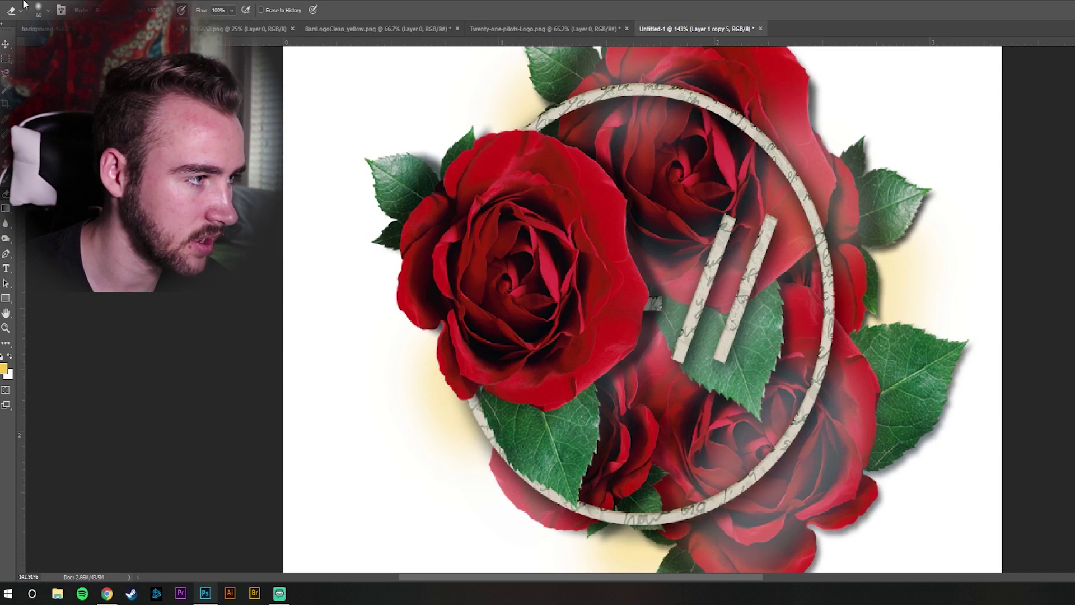
pyautogui.scroll(3, 470, 253)
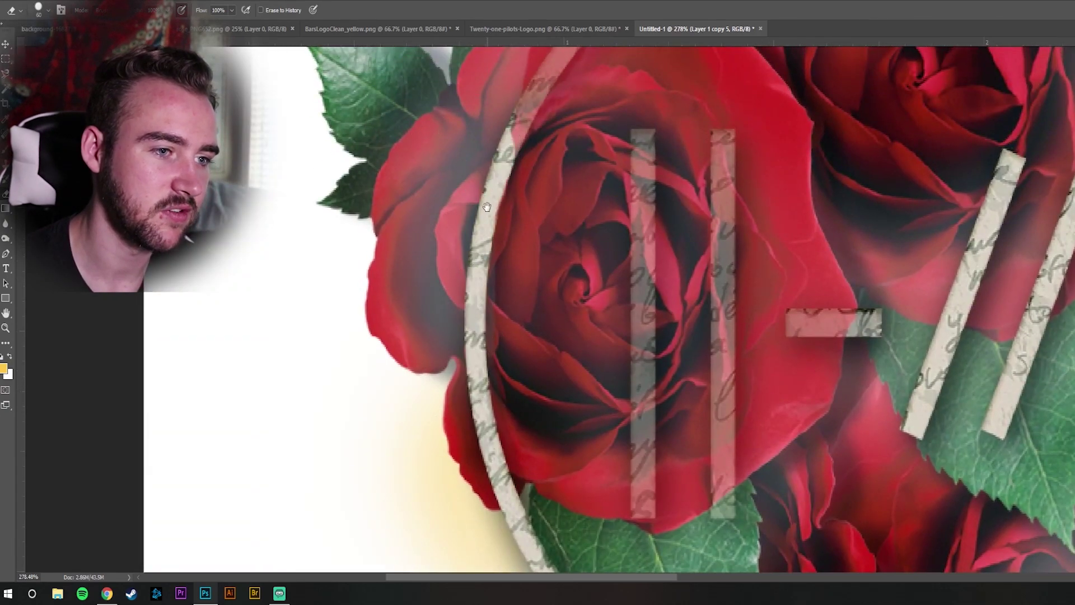
pyautogui.moveTo(486, 207); pyautogui.dragTo(365, 350)
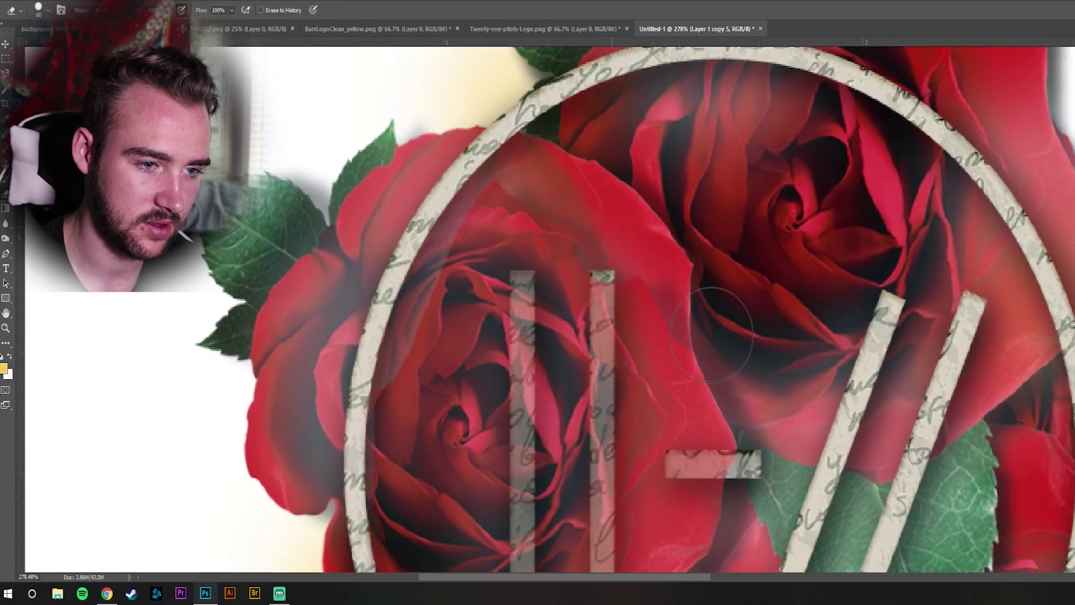
pyautogui.scroll(-3, 703, 247)
pyautogui.scroll(2, 456, 493)
pyautogui.scroll(1, 452, 423)
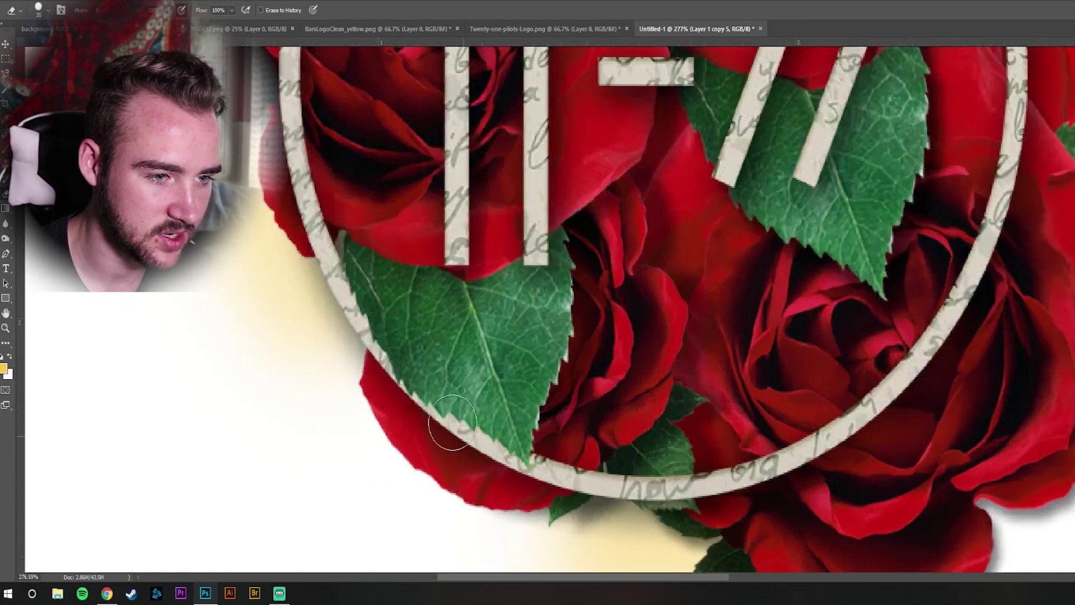
pyautogui.scroll(-3, 614, 207)
pyautogui.scroll(3, 614, 207)
pyautogui.click(5, 368)
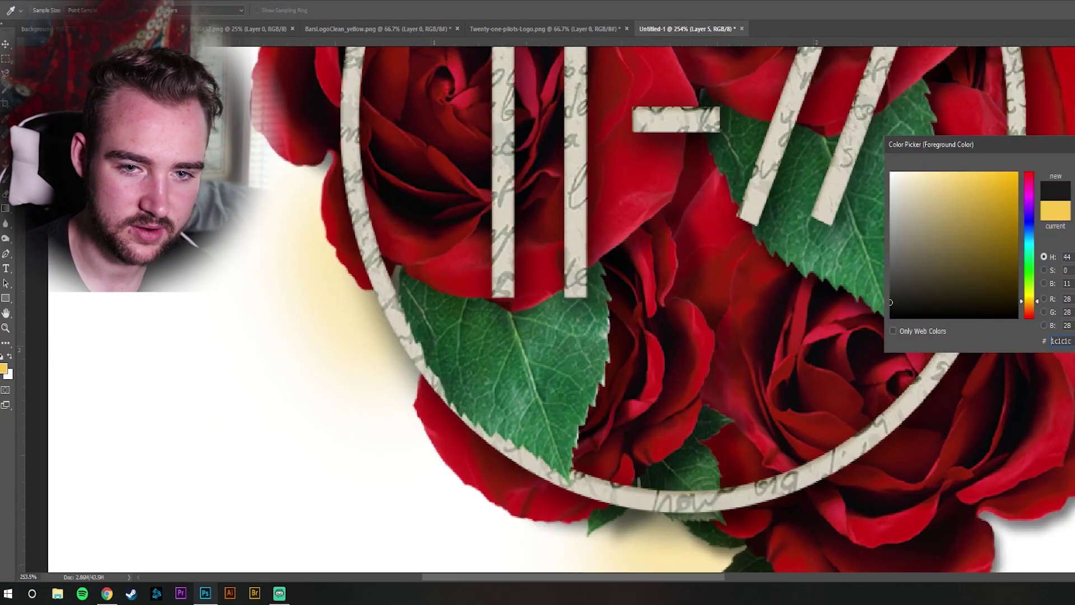
# Remove the dark stroke across the leaf under the left bars, then reposition the rose copy
pyautogui.press('Return')
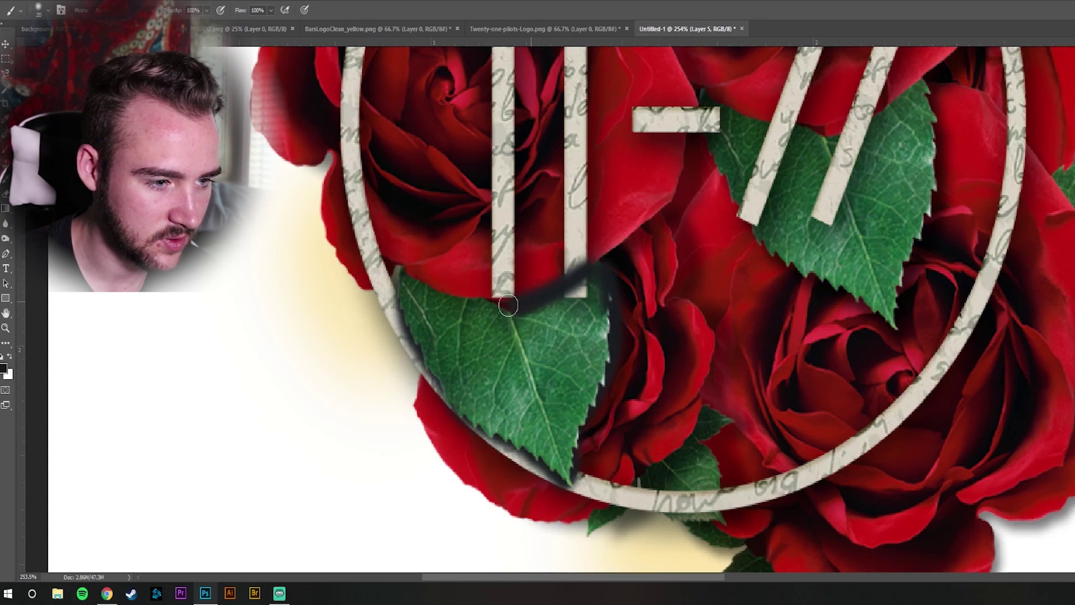
pyautogui.press('e')
pyautogui.moveTo(362, 267); pyautogui.dragTo(525, 265)
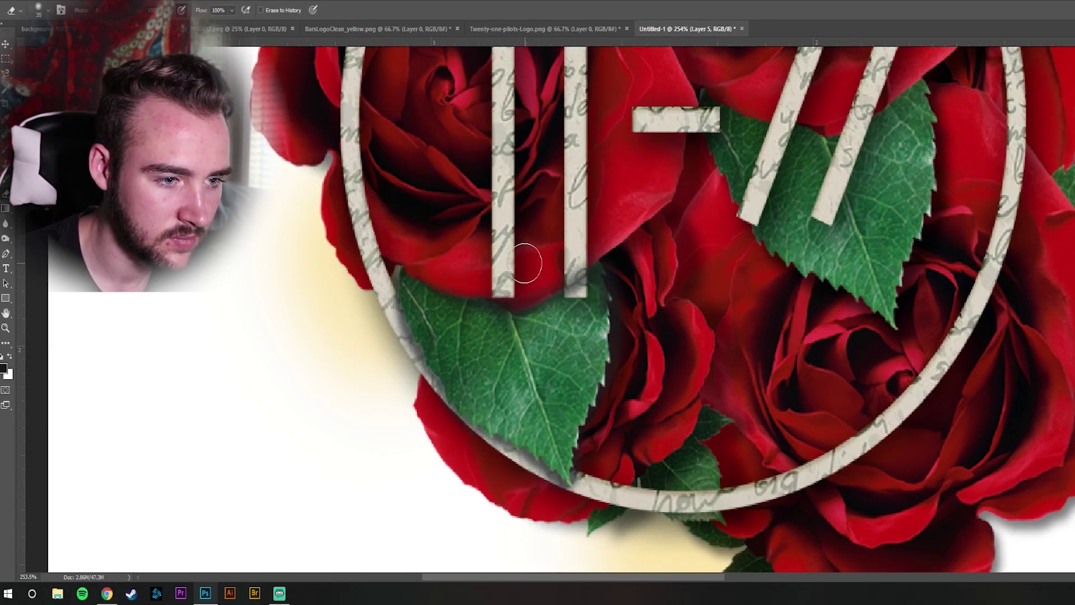
pyautogui.scroll(-2, 456, 464)
pyautogui.scroll(-2, 588, 471)
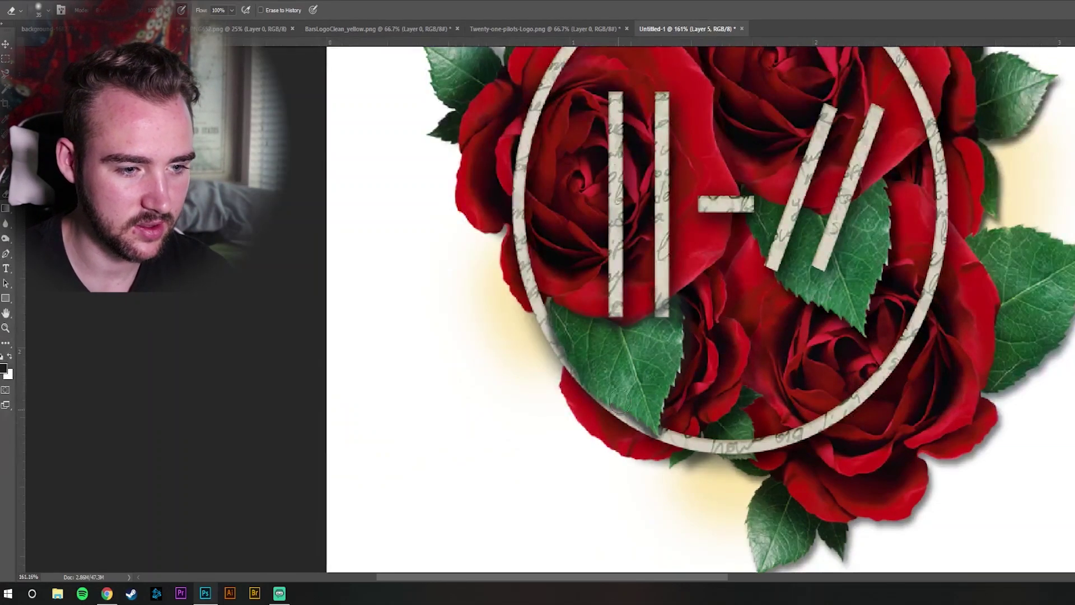
pyautogui.scroll(-1, 693, 435)
pyautogui.scroll(-1, 554, 462)
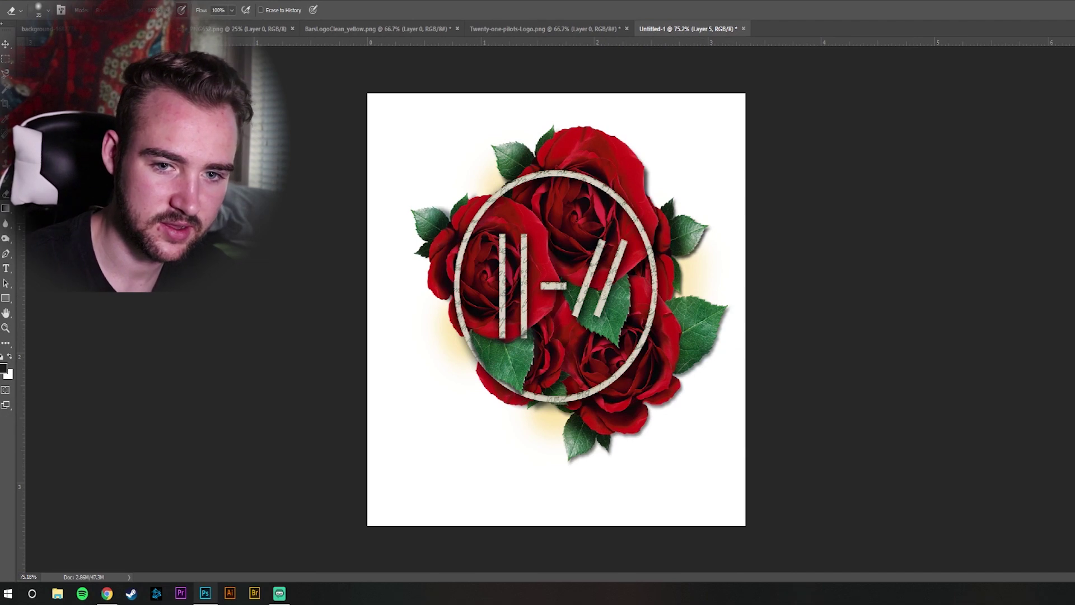
pyautogui.scroll(-1, 659, 252)
pyautogui.press('v')
pyautogui.moveTo(660, 246)
pyautogui.mouseDown()
pyautogui.moveTo(661, 258)
pyautogui.moveTo(711, 275)
pyautogui.mouseUp()
pyautogui.scroll(-2, 871, 295)
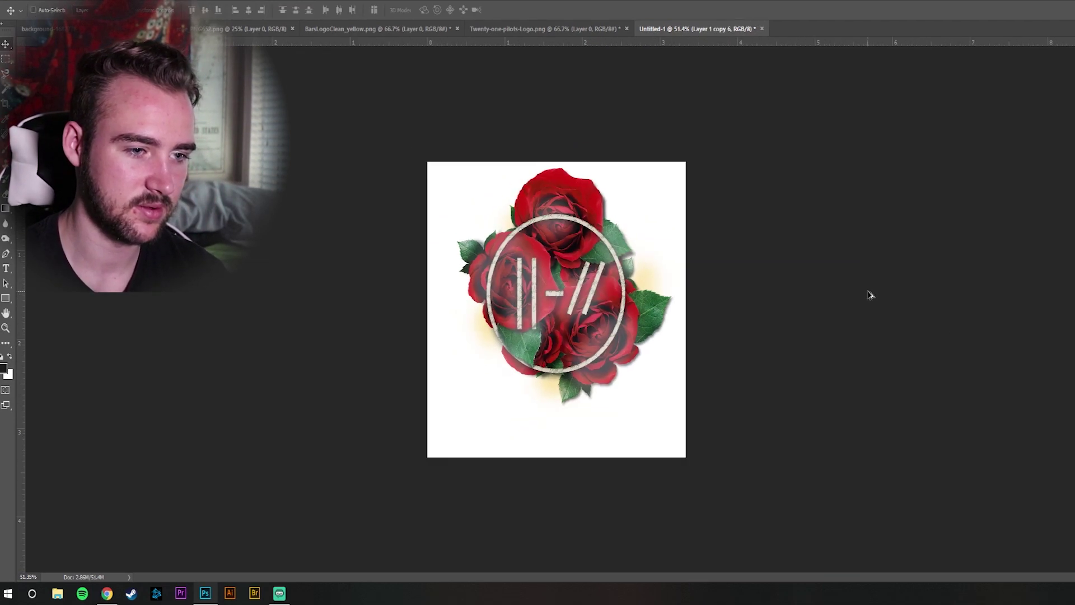
pyautogui.scroll(-2, 723, 391)
pyautogui.scroll(2, 504, 346)
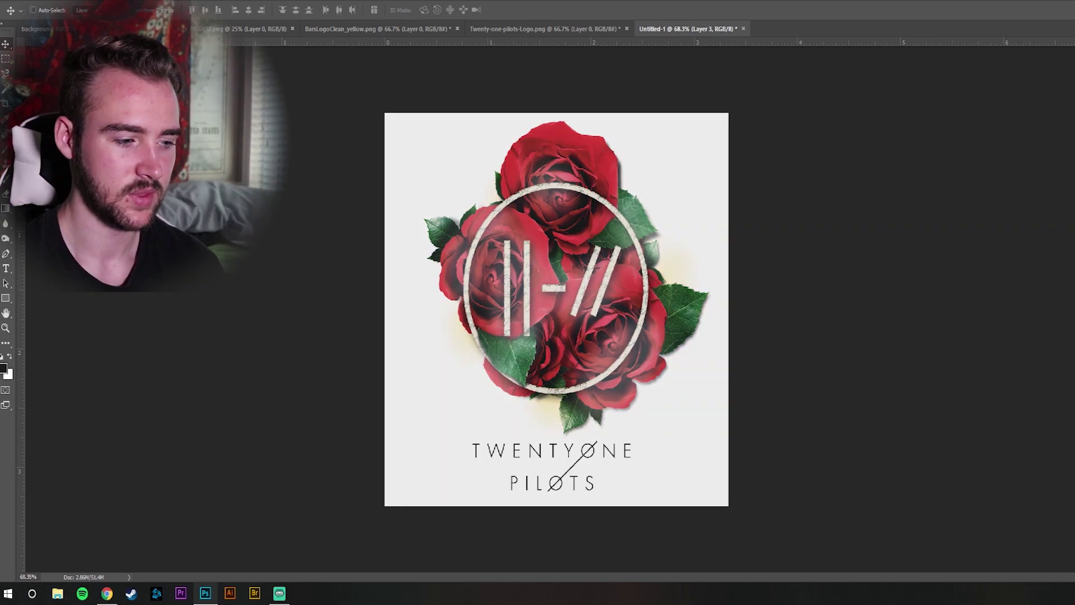
# Switch to the browser showing the handwriting texture's Pixabay page
pyautogui.click(107, 593)
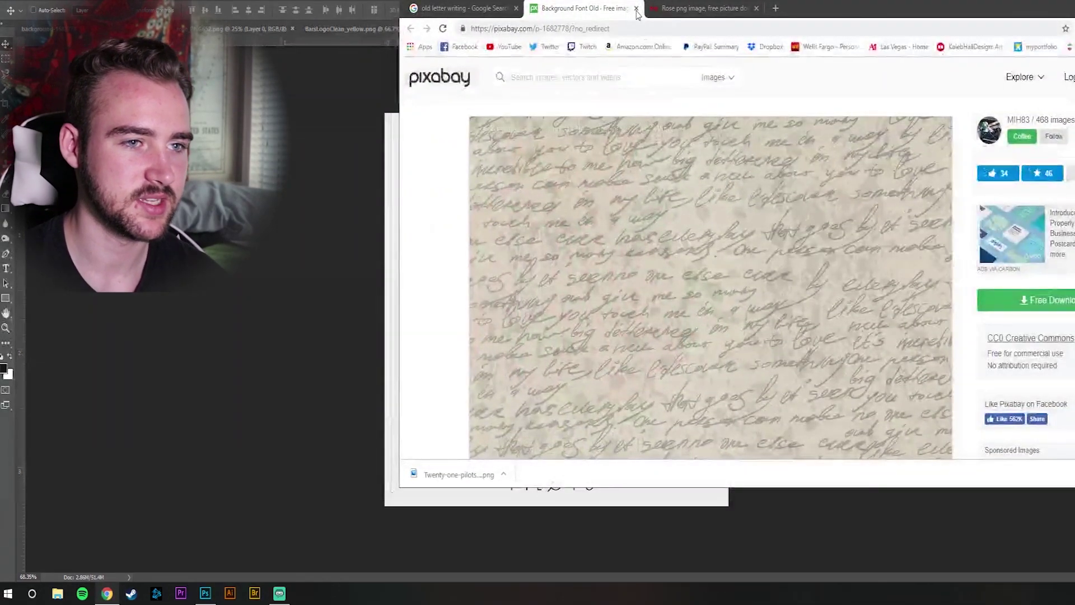
# Search Google Images for 'sparks' and return to the sparks results
pyautogui.click(688, 9)
pyautogui.click(480, 10)
pyautogui.click(570, 28)
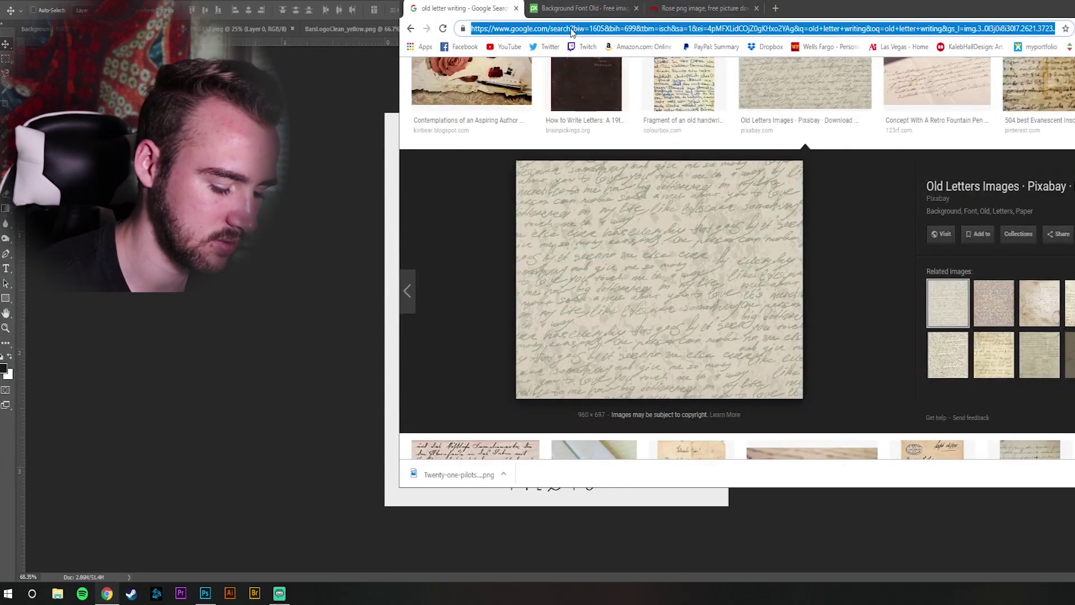
pyautogui.write('sparl')
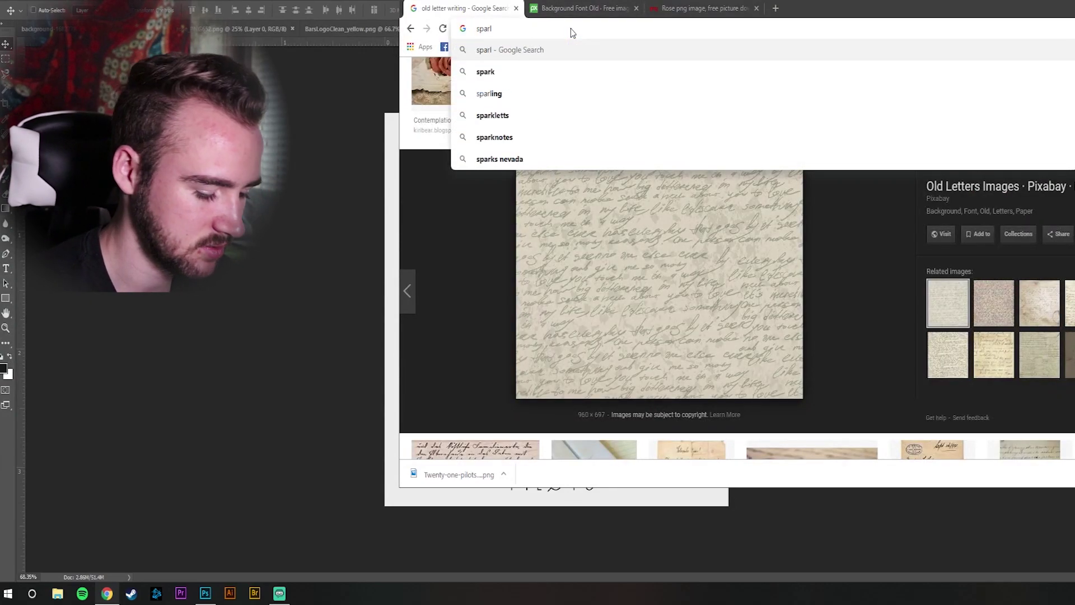
pyautogui.press('BackSpace')
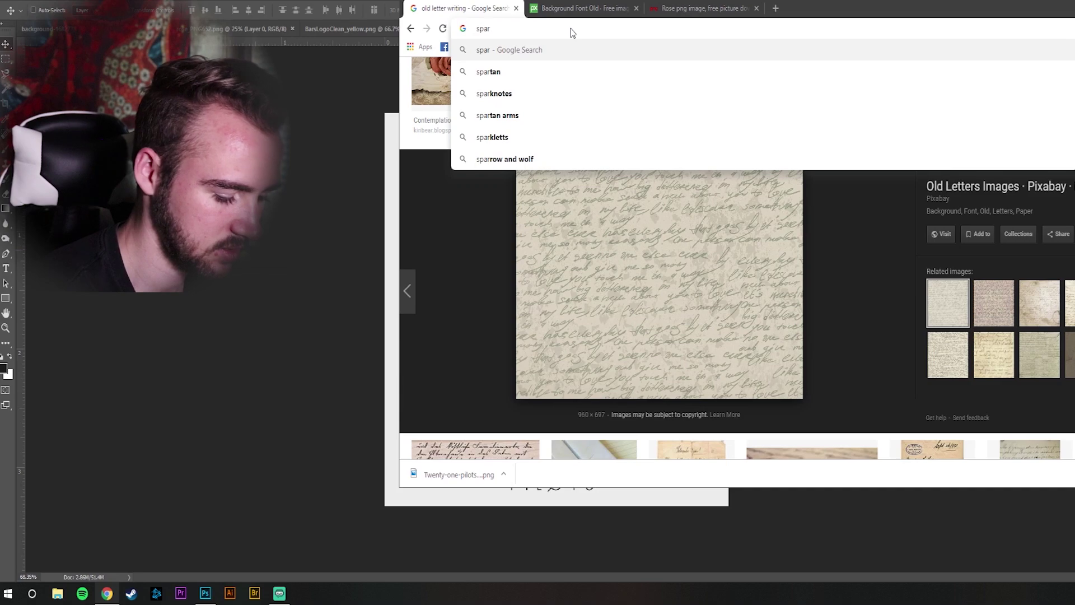
pyautogui.write('ks')
pyautogui.press('Return')
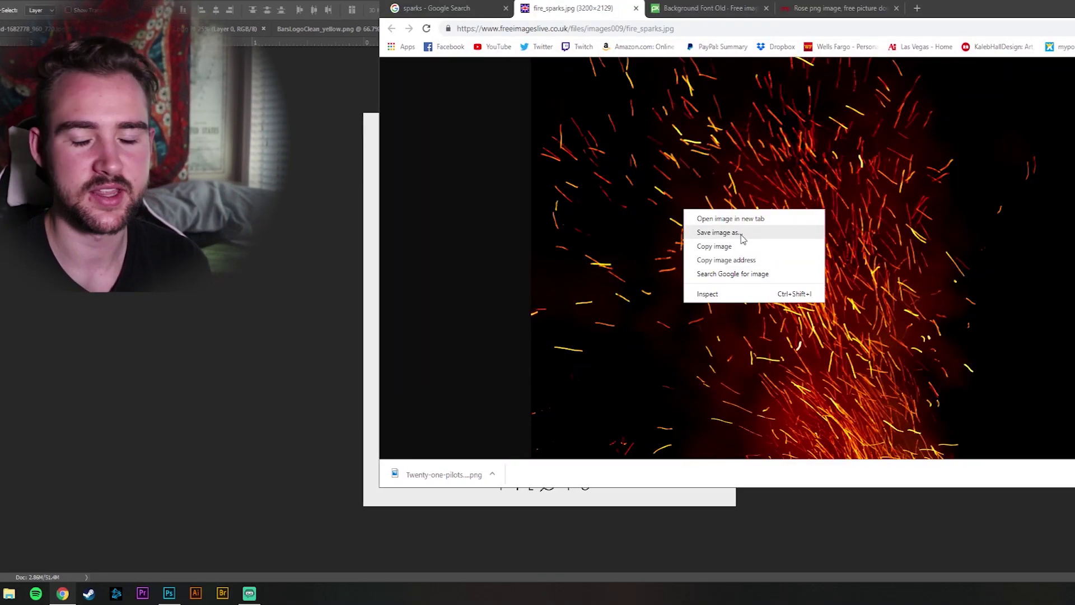
pyautogui.click(462, 10)
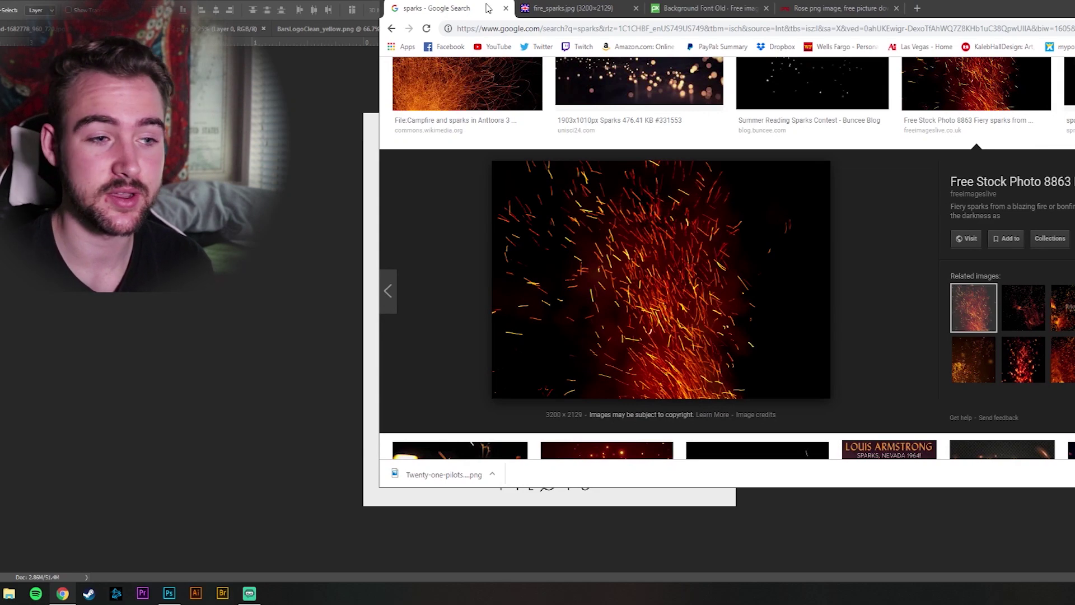
pyautogui.scroll(3, 730, 285)
pyautogui.scroll(4, 730, 285)
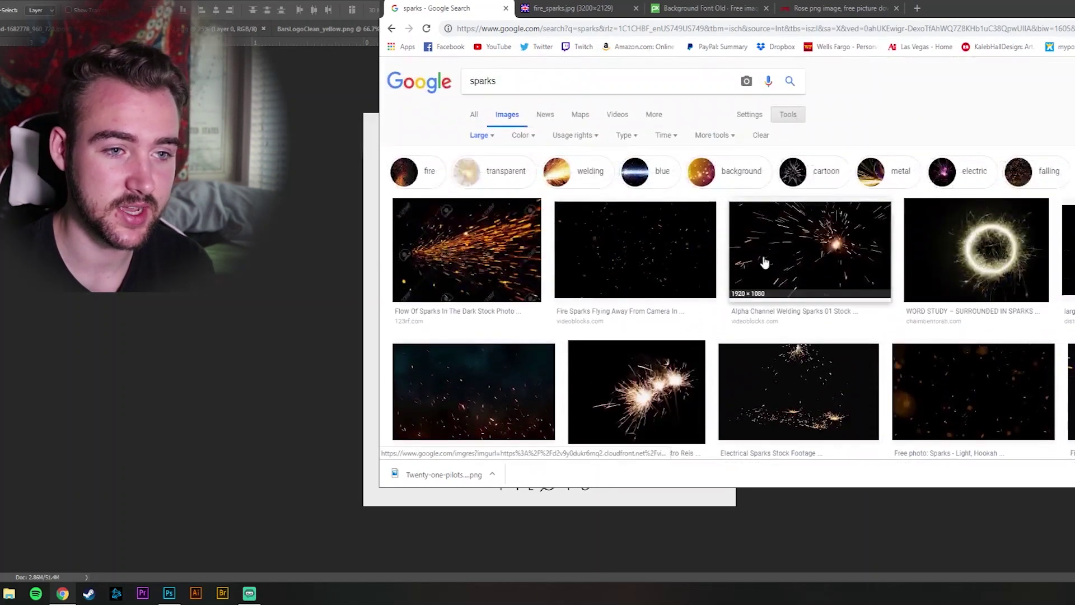
# Check the Size filter and open the fiery sparks image at full size
pyautogui.click(478, 135)
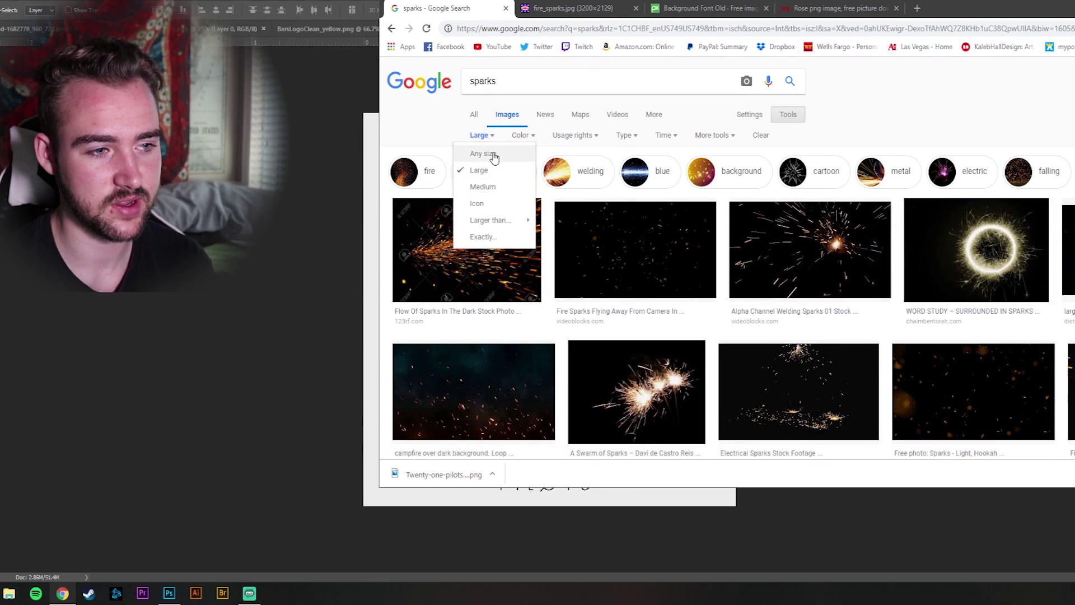
pyautogui.click(483, 170)
pyautogui.scroll(-6, 706, 253)
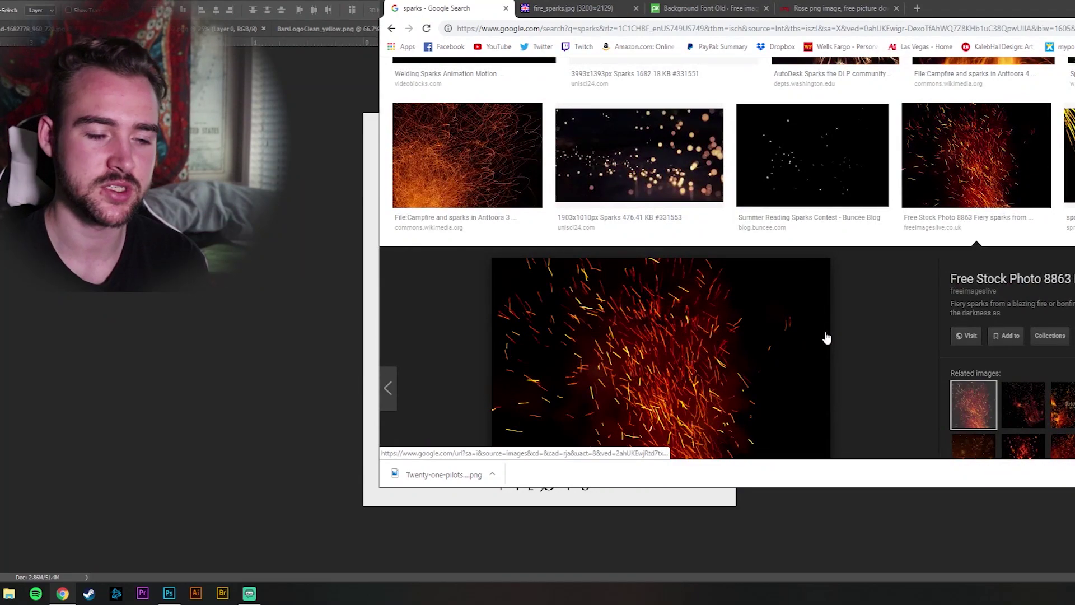
pyautogui.scroll(-3, 824, 339)
pyautogui.scroll(3, 699, 156)
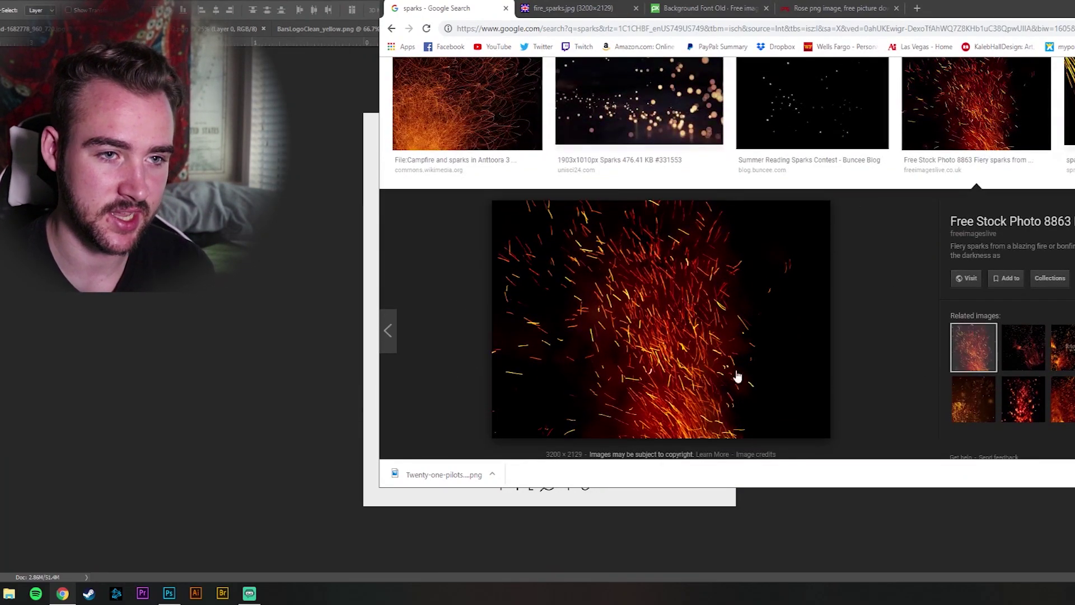
pyautogui.rightClick(636, 291)
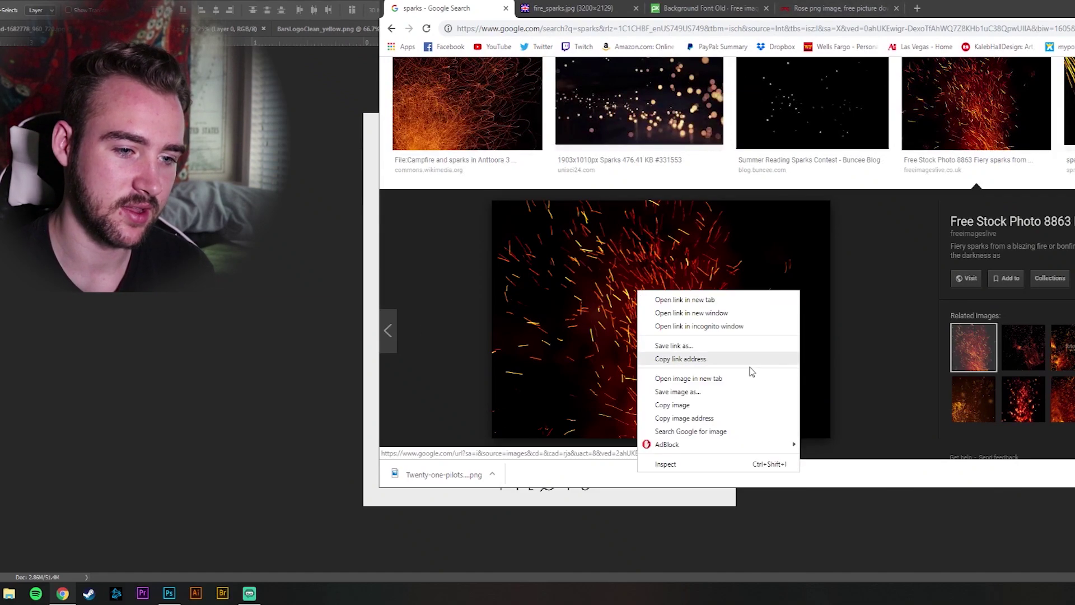
pyautogui.click(577, 12)
pyautogui.click(783, 233)
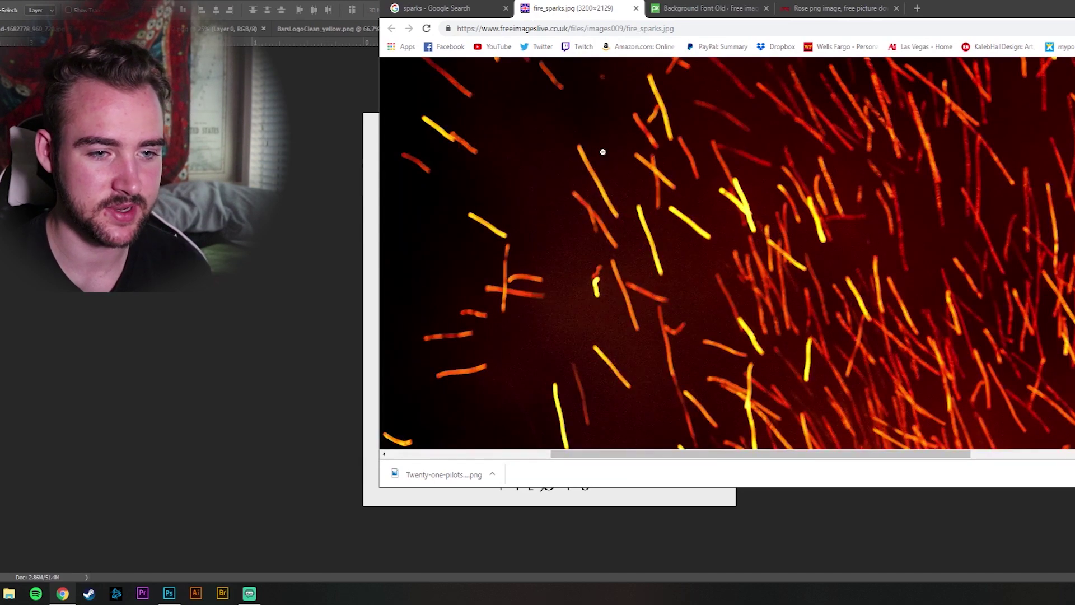
# Save the full-size sparks image to the desktop as fire_sparks.jpg
pyautogui.rightClick(862, 244)
pyautogui.click(948, 281)
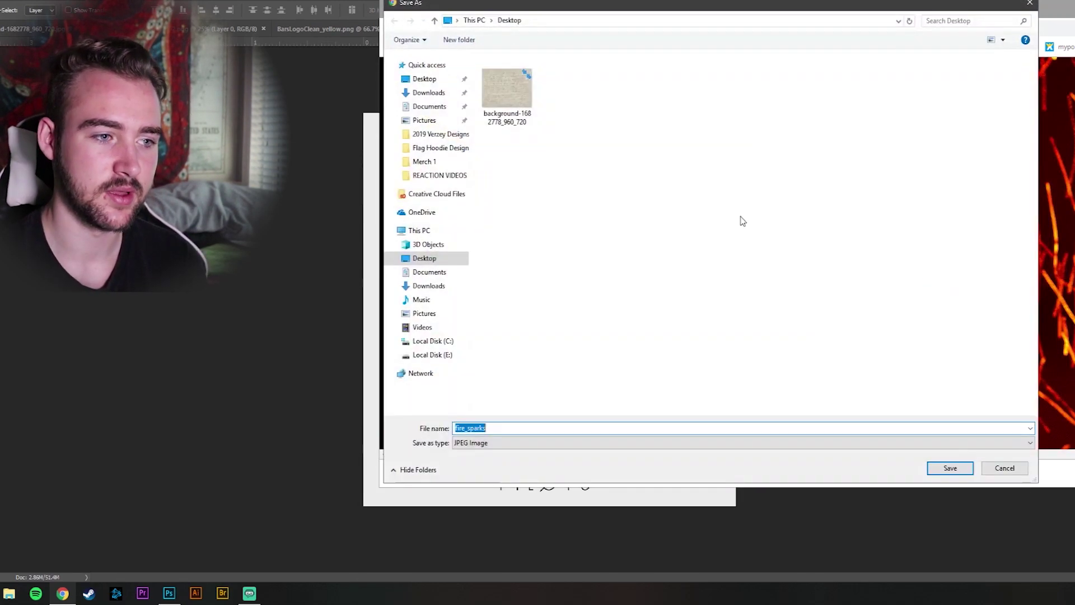
pyautogui.click(950, 472)
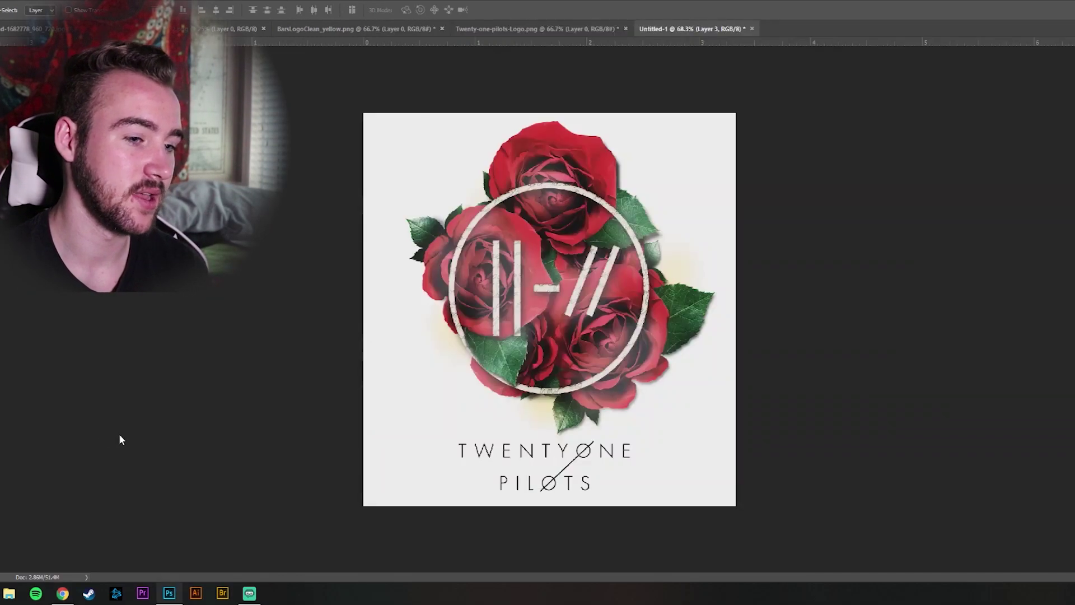
# Place fire_sparks.jpg over the roses, shrink it, and blend it in Screen mode
pyautogui.moveTo(402, 467); pyautogui.dragTo(414, 414)
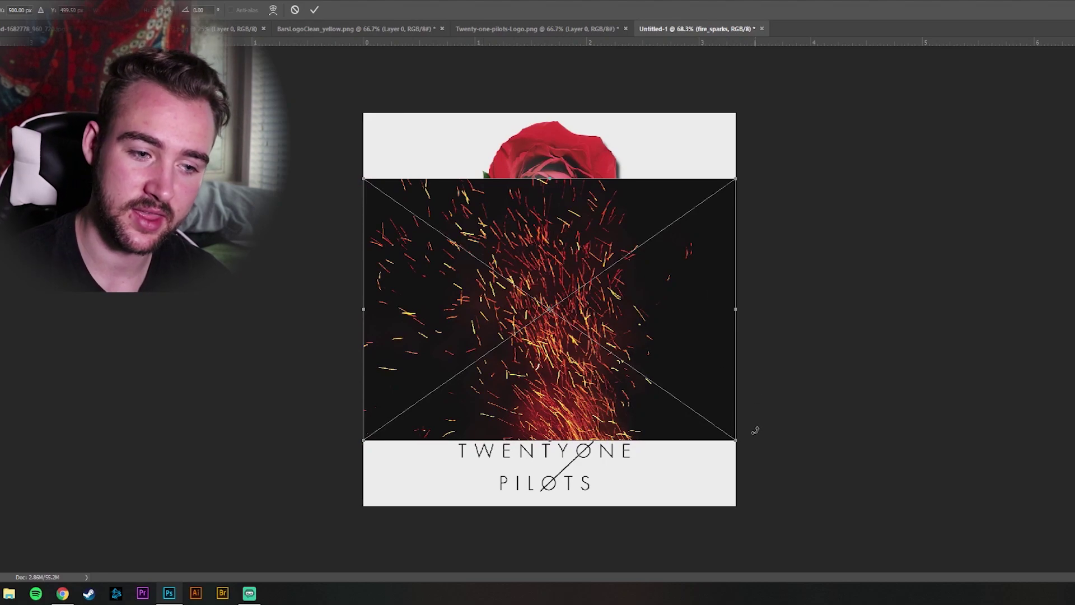
pyautogui.moveTo(736, 440); pyautogui.dragTo(692, 409)
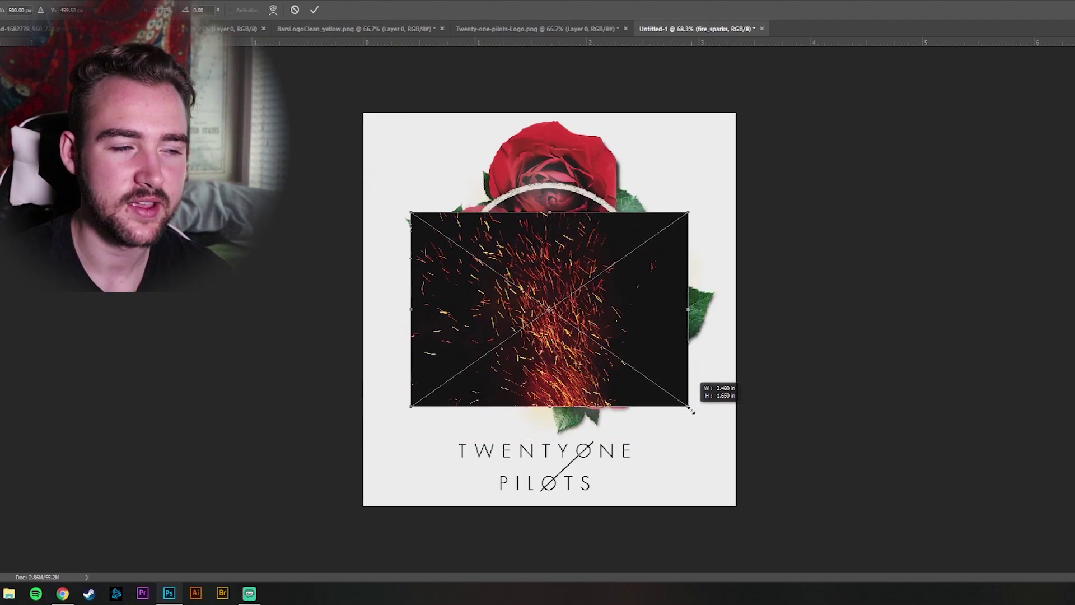
pyautogui.click(318, 10)
pyautogui.hotkey('ctrl', '1')
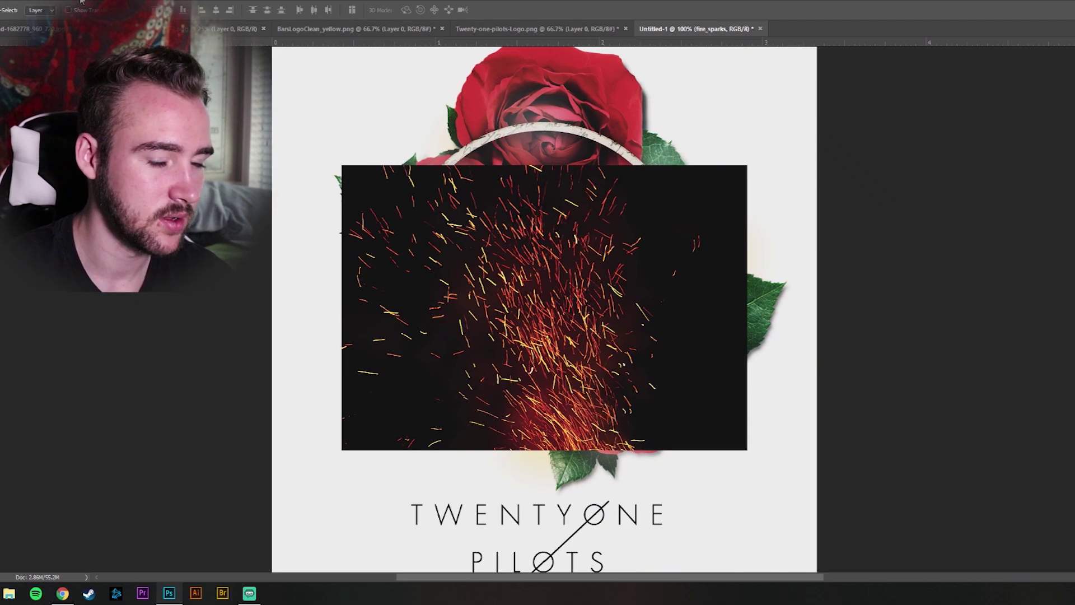
pyautogui.hotkey('shift', '+')
pyautogui.hotkey('shift', '+')
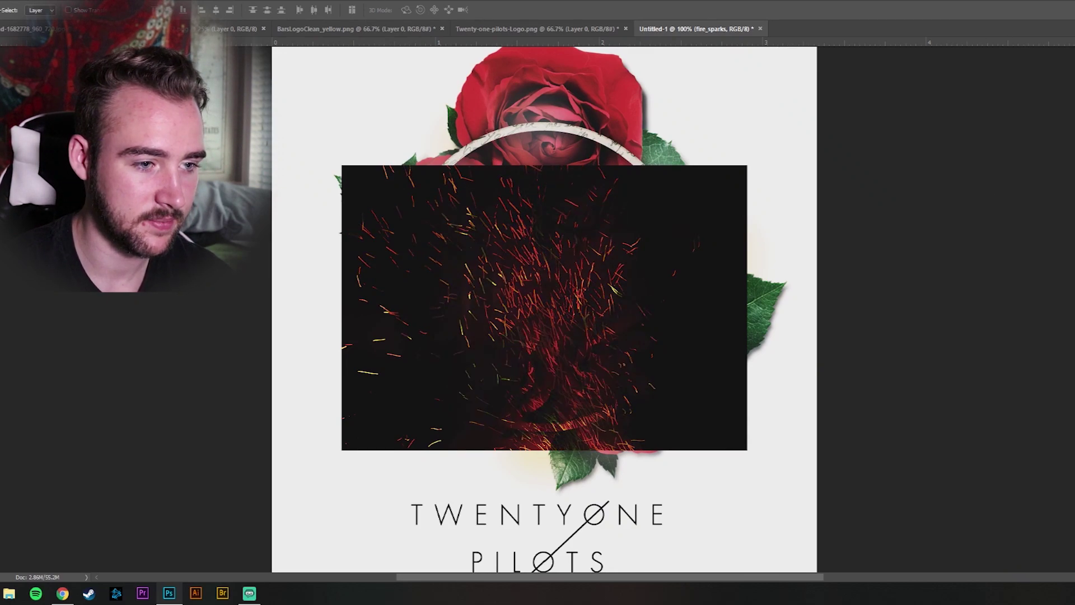
pyautogui.hotkey('shift', '+')
pyautogui.hotkey('shift', '+')
pyautogui.hotkey('shift', '+')
pyautogui.hotkey('shift', '+')
pyautogui.hotkey('shift', '+')
pyautogui.hotkey('shift', '+')
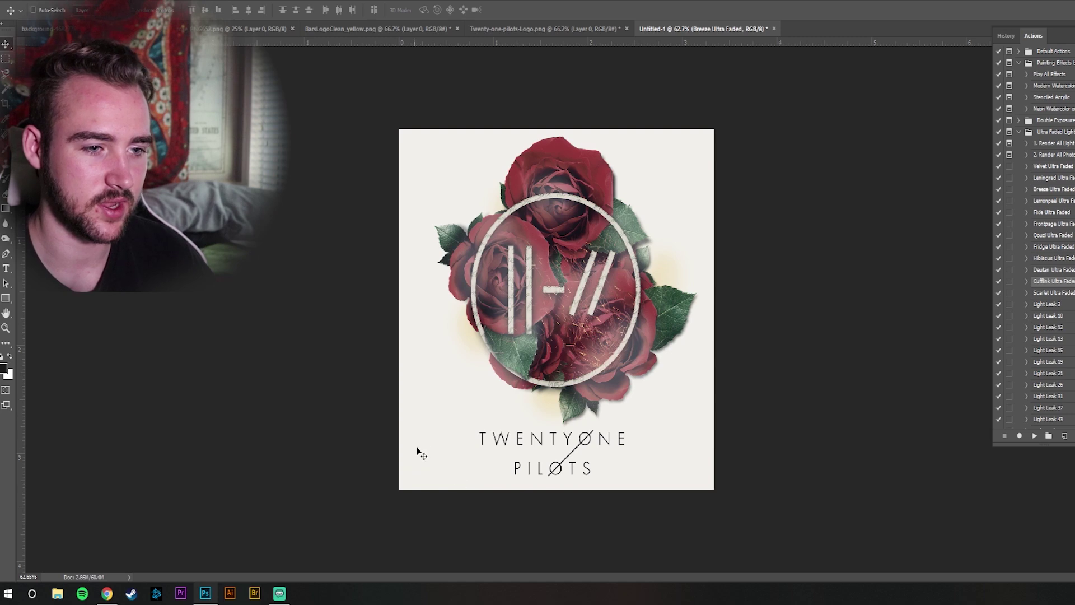
# Hide the side panels and the TOP NAME band-name text, and add an empty layer
pyautogui.hotkey('shift', 'Tab')
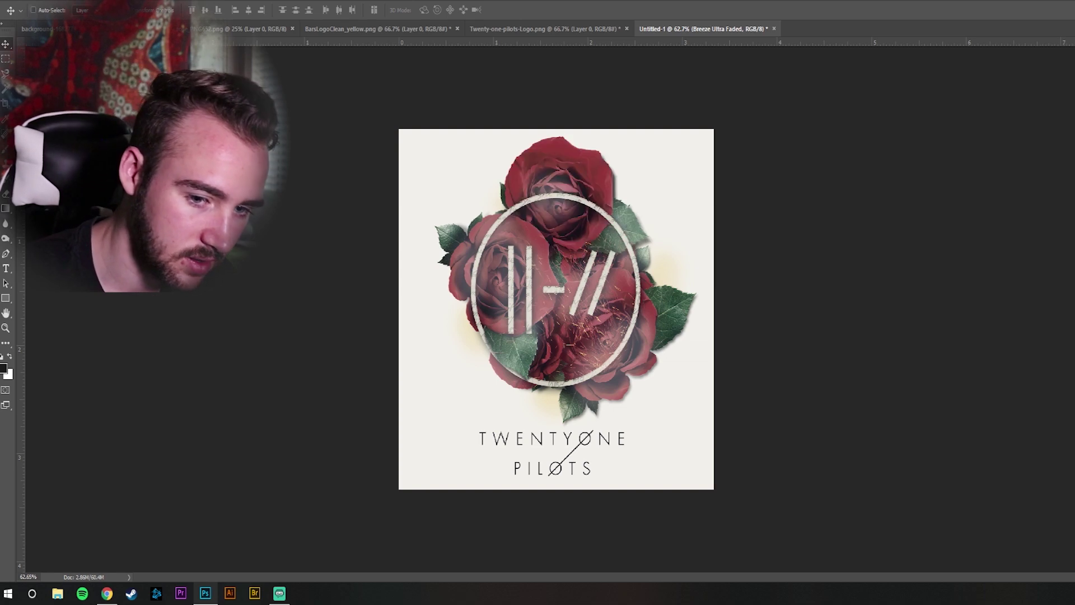
pyautogui.hotkey('alt', ']')
pyautogui.press('Delete')
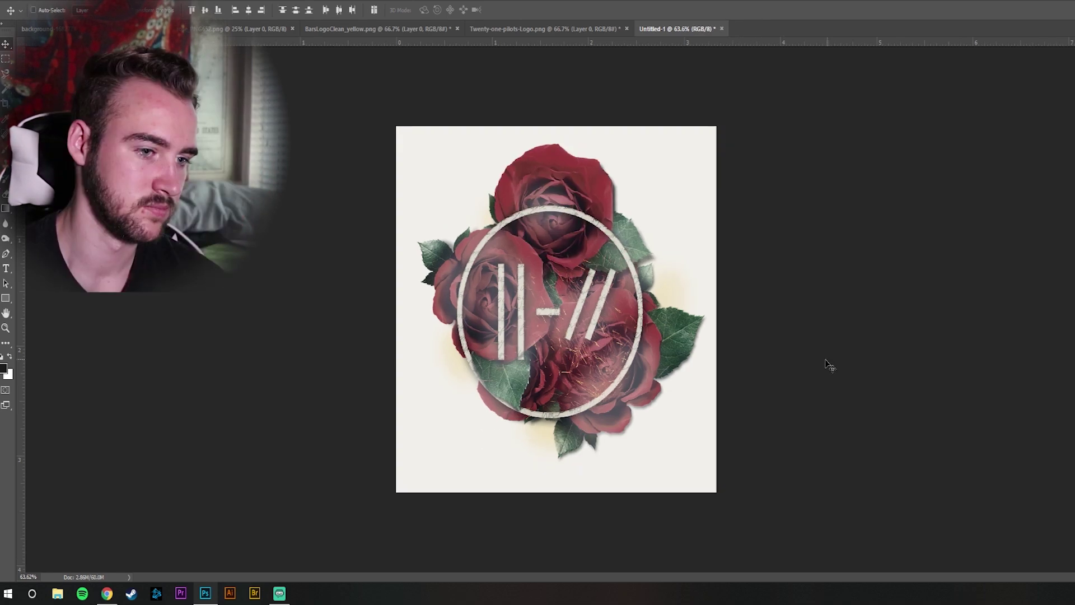
pyautogui.scroll(-3, 694, 437)
pyautogui.scroll(-2, 681, 443)
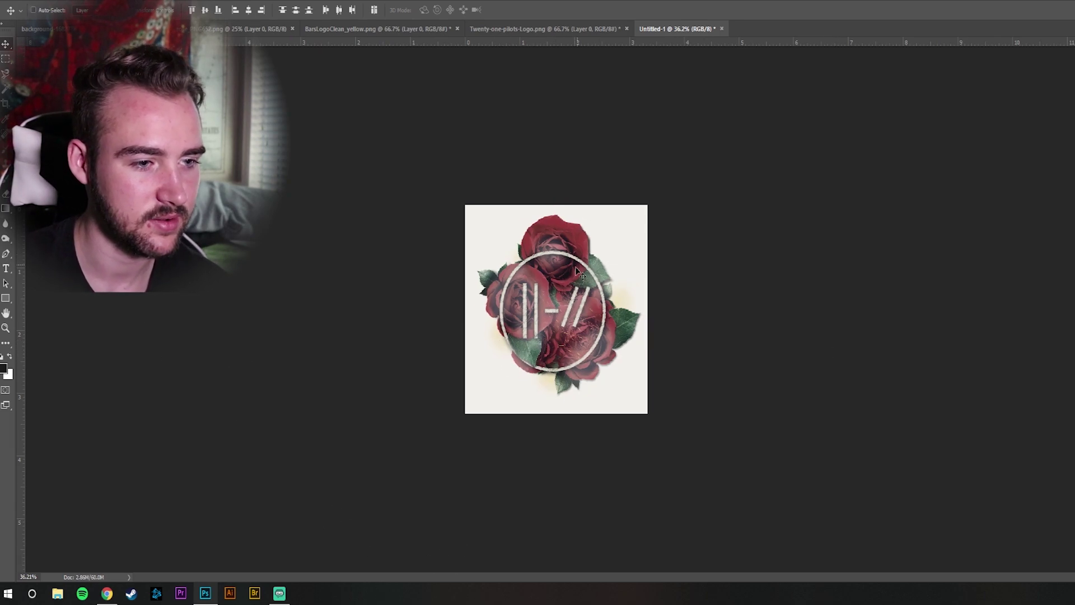
pyautogui.scroll(3, 576, 267)
pyautogui.scroll(3, 580, 227)
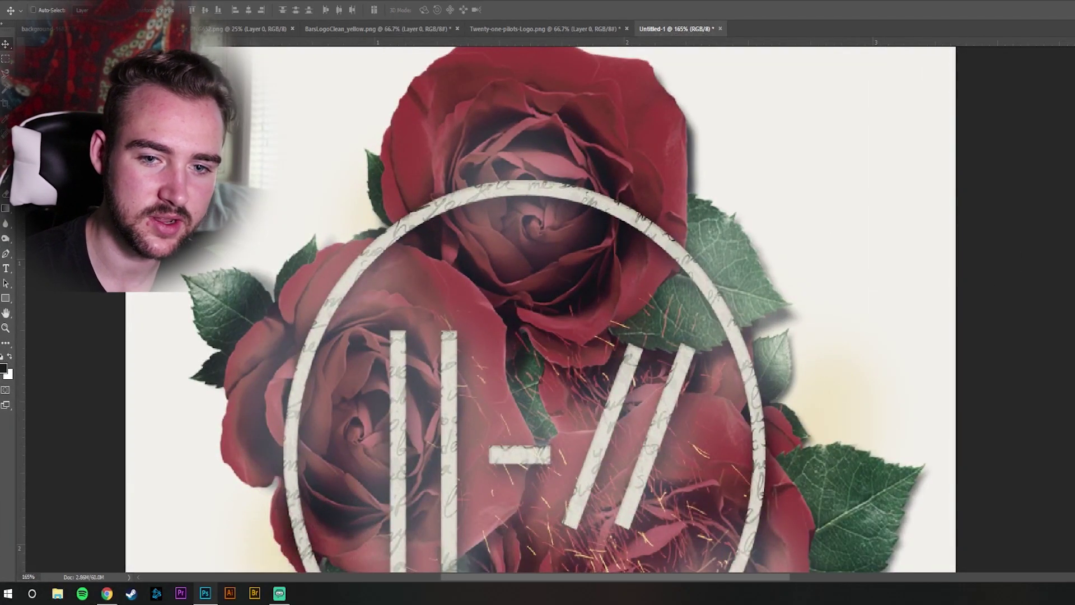
pyautogui.hotkey('ctrl', 'shift', 'alt', 'n')
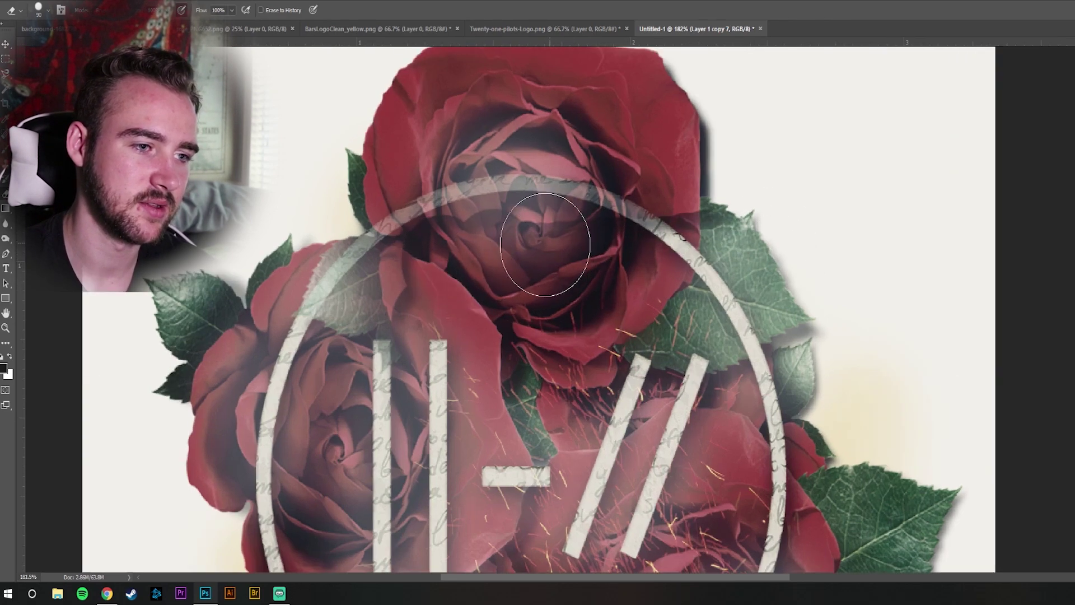
pyautogui.scroll(5, 499, 253)
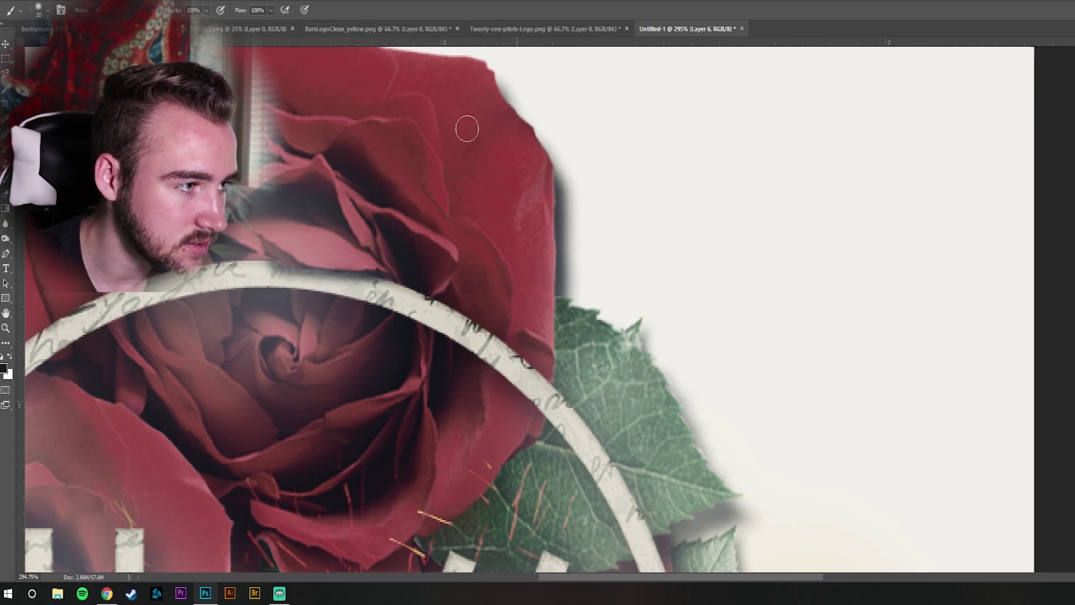
# Switch from painting to the Move tool to view the touched-up top rose
pyautogui.press('v')
pyautogui.scroll(-5, 589, 319)
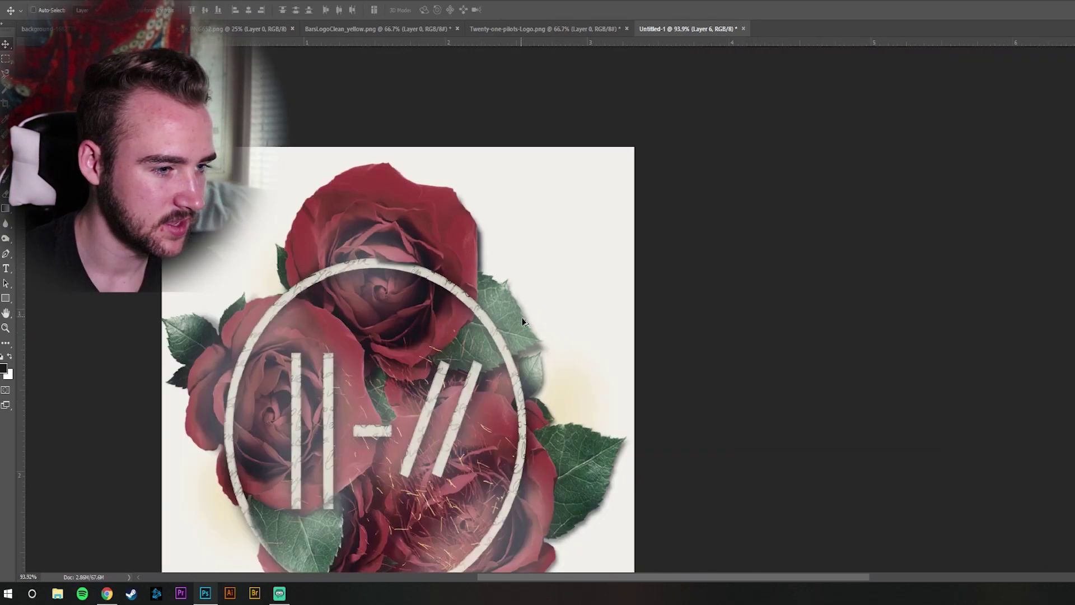
pyautogui.scroll(-2, 795, 406)
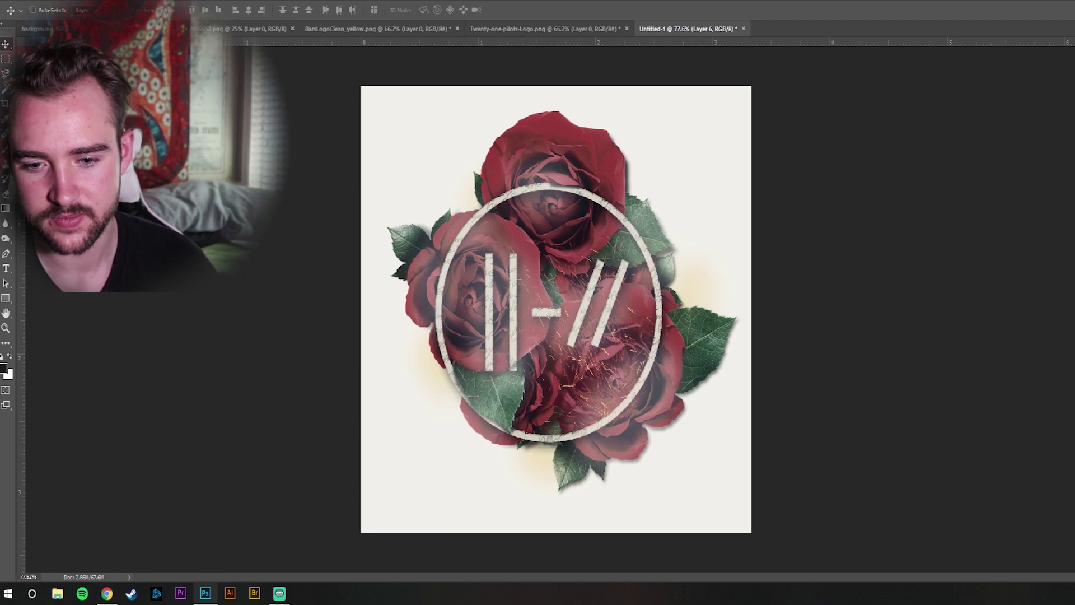
# Create a new layer and choose an orange foreground painting colour
pyautogui.hotkey('ctrl', 'shift', 'alt', 'e')
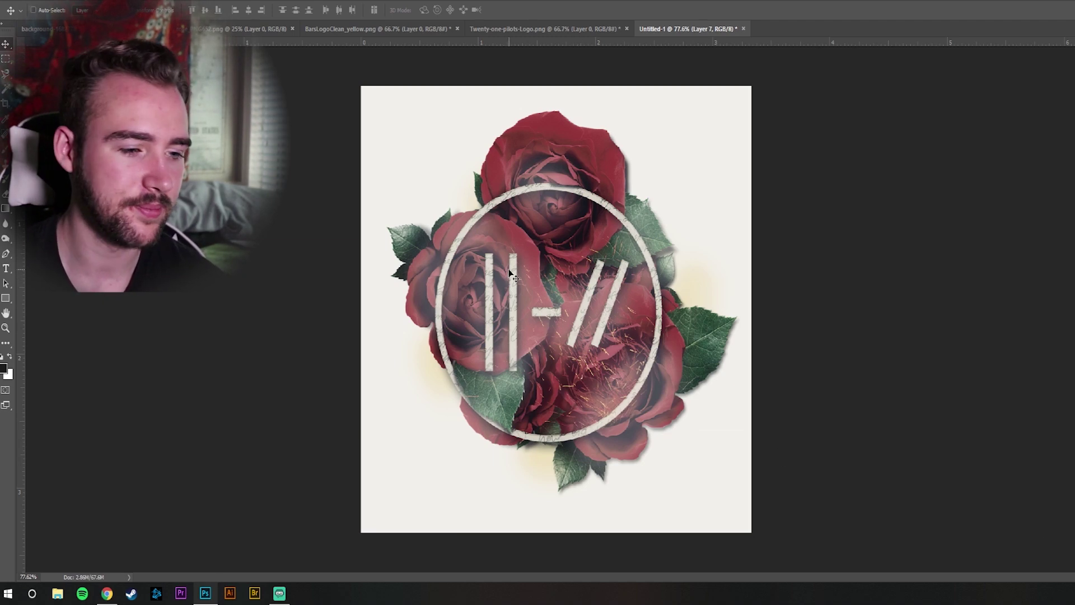
pyautogui.press('b')
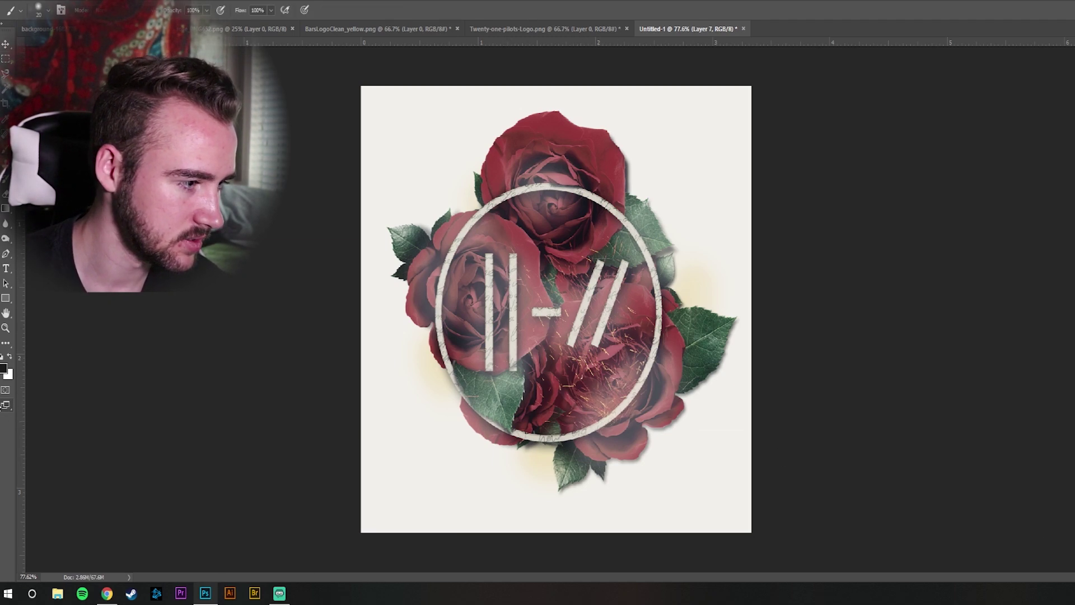
pyautogui.click(6, 372)
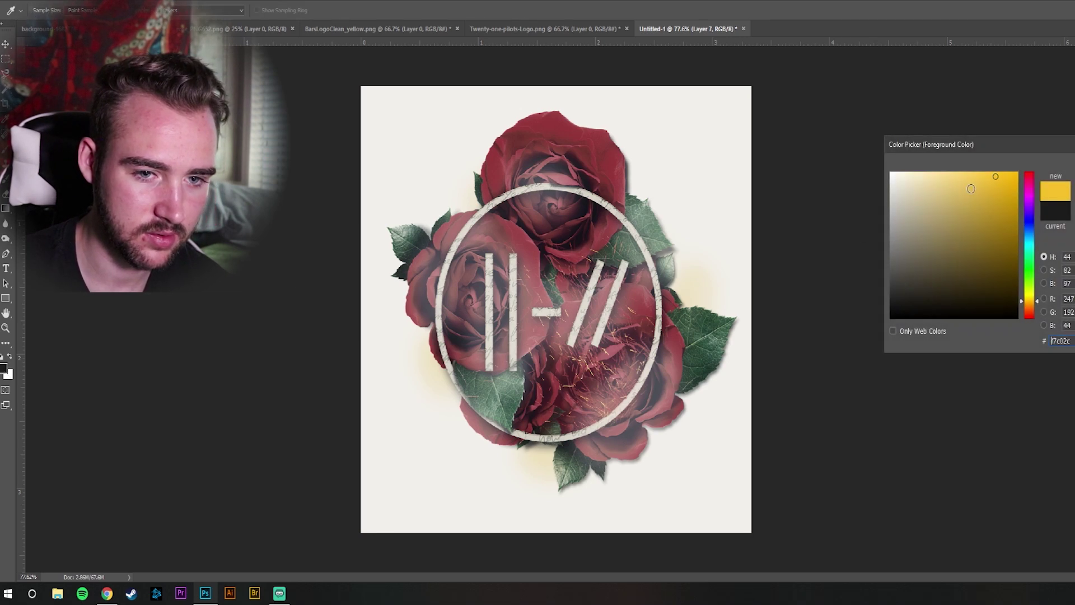
pyautogui.moveTo(1038, 312); pyautogui.dragTo(1036, 308)
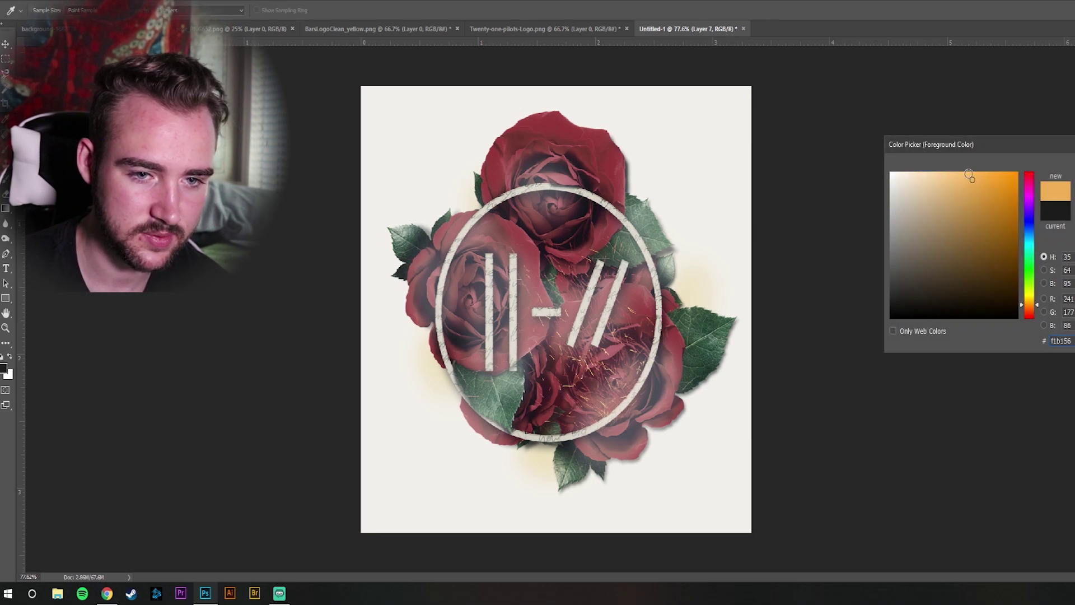
pyautogui.press('Return')
pyautogui.scroll(3, 603, 390)
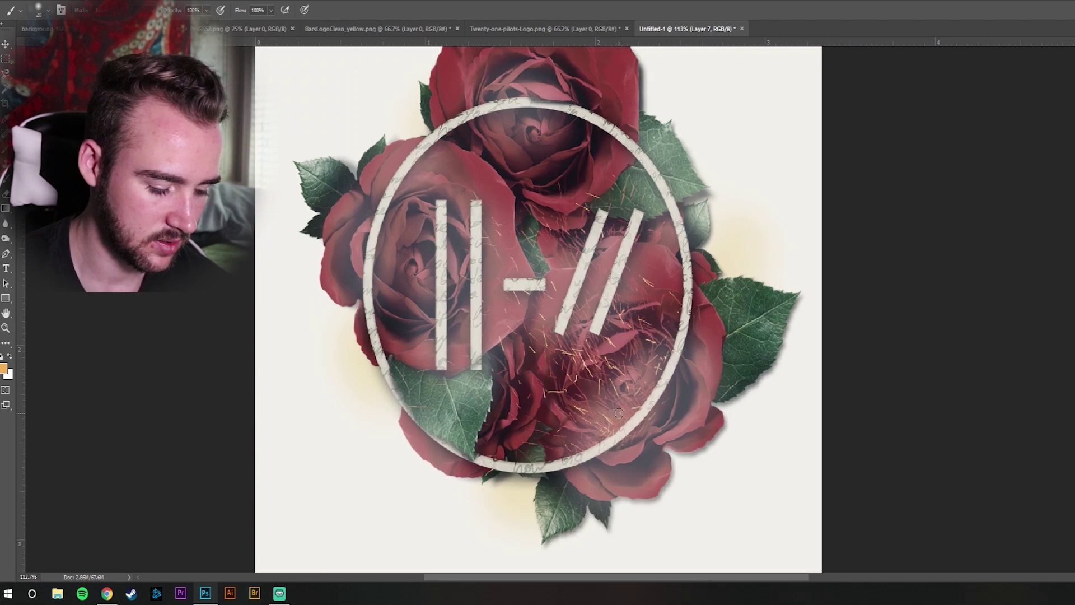
# Try a warm glow stroke at the emblem's lower right, then undo it
pyautogui.moveTo(593, 425); pyautogui.dragTo(673, 326)
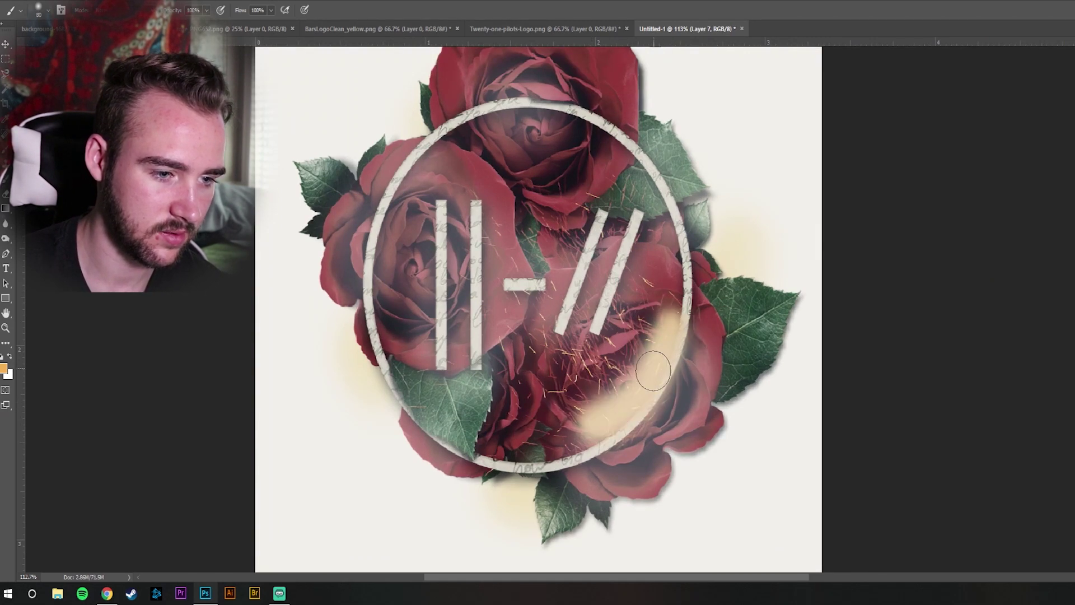
pyautogui.hotkey('ctrl', 'z')
pyautogui.scroll(-5, 597, 427)
pyautogui.press('v')
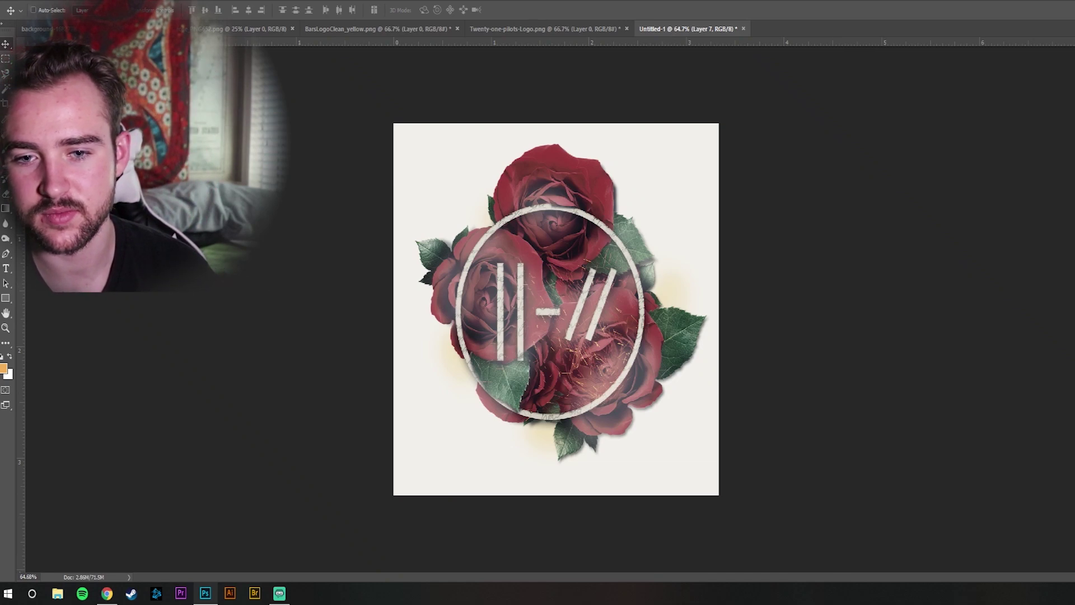
# Show the TOP NAME band name and scale it small into the bottom-right corner
pyautogui.hotkey('alt', '[')
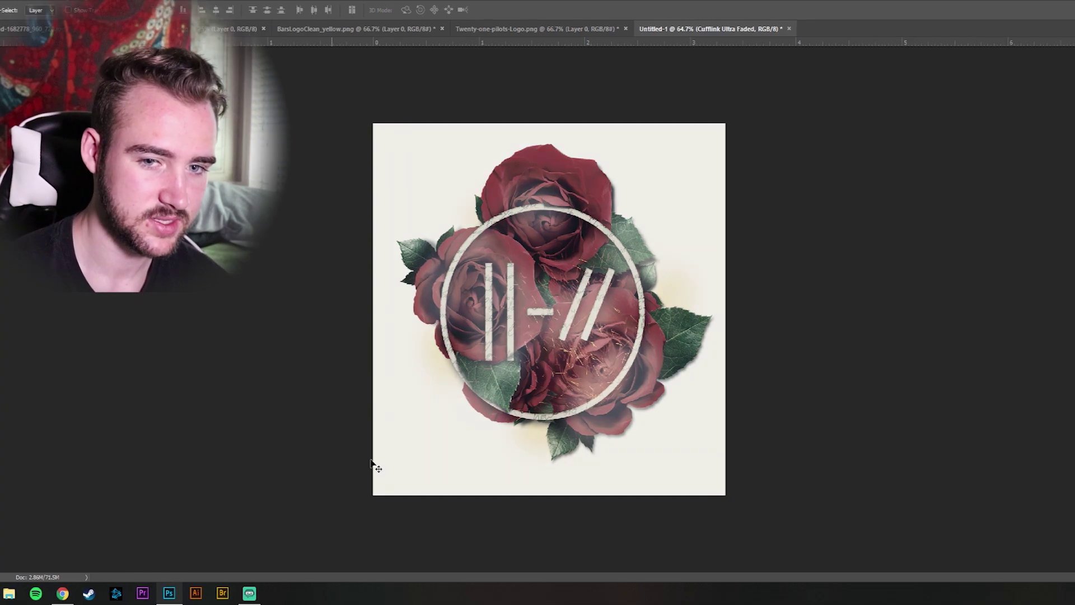
pyautogui.hotkey('alt', ']')
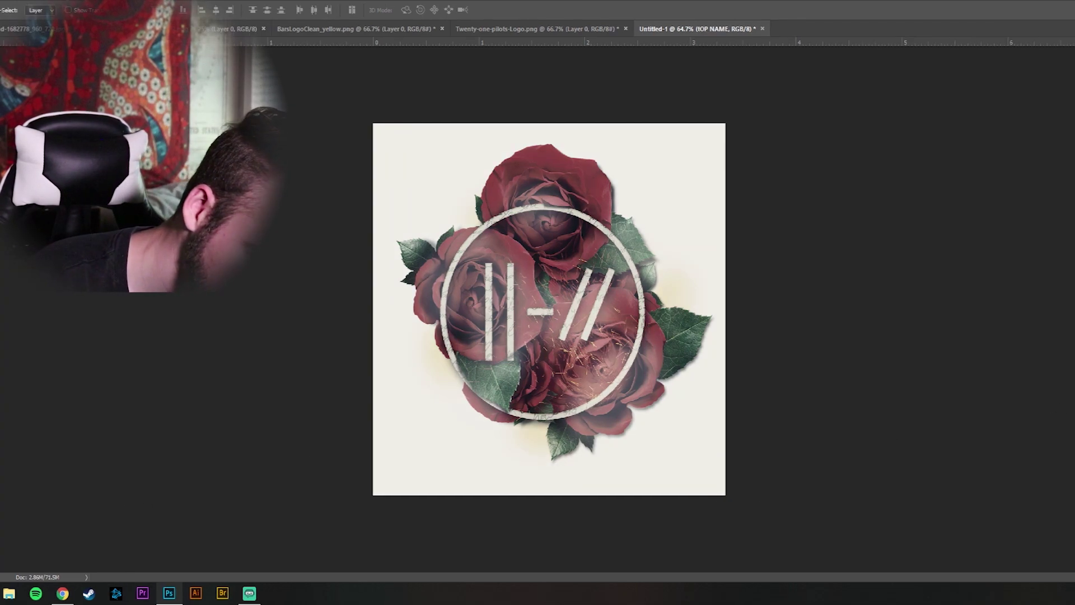
pyautogui.hotkey('ctrl', ',')
pyautogui.hotkey('ctrl', 't')
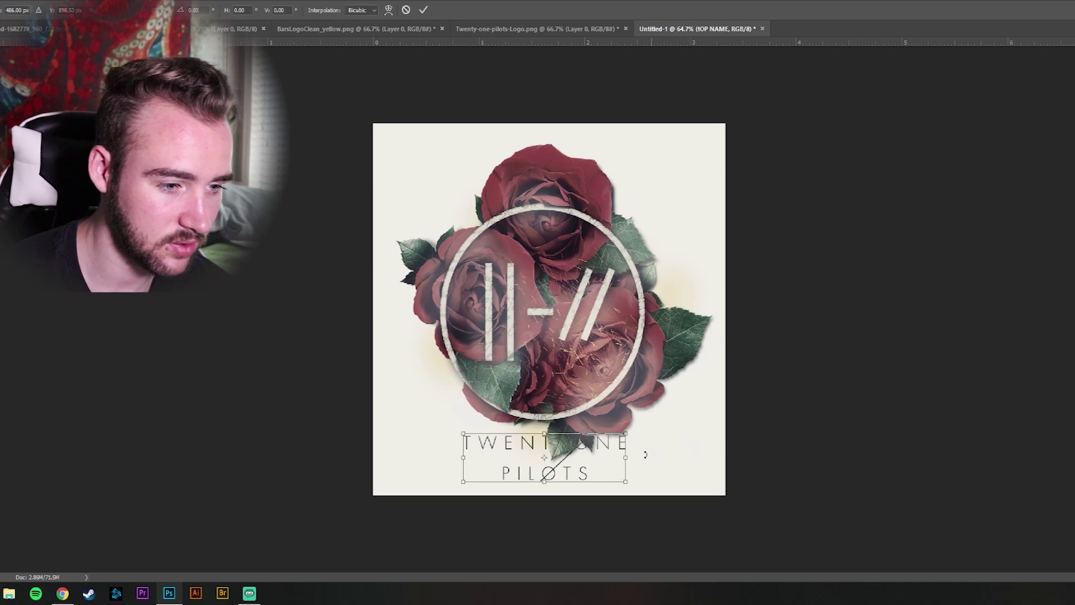
pyautogui.moveTo(626, 434)
pyautogui.mouseDown()
pyautogui.moveTo(582, 444)
pyautogui.moveTo(685, 479)
pyautogui.mouseUp()
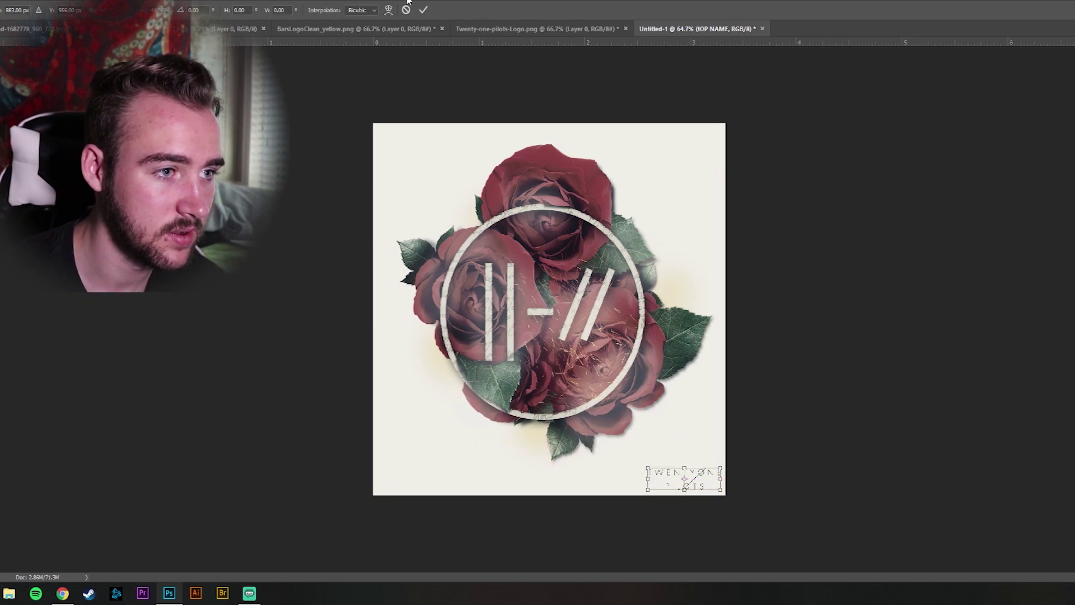
pyautogui.click(424, 11)
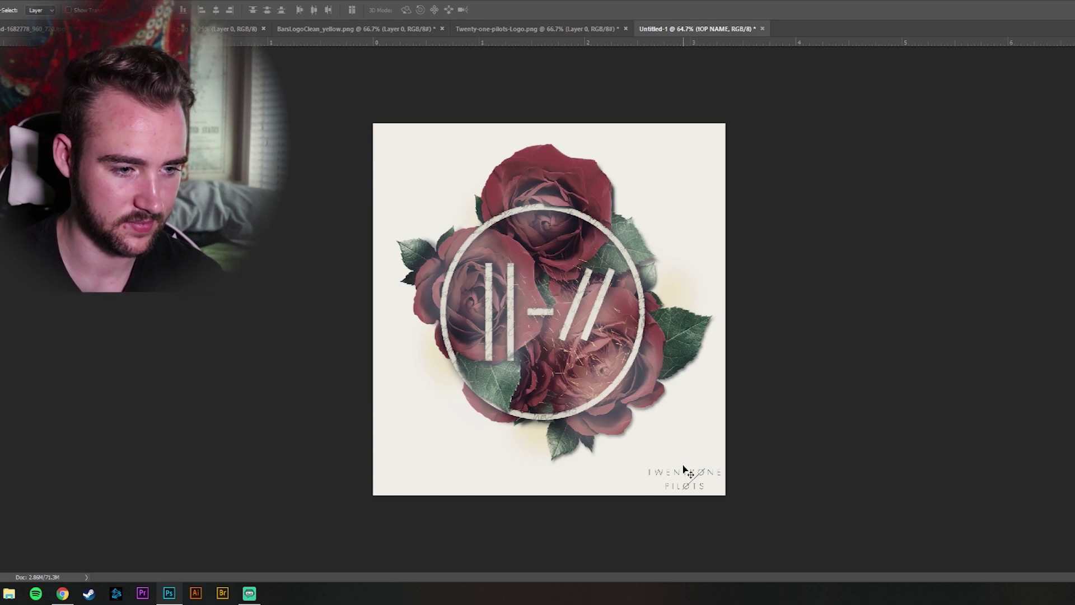
pyautogui.moveTo(685, 472); pyautogui.dragTo(682, 472)
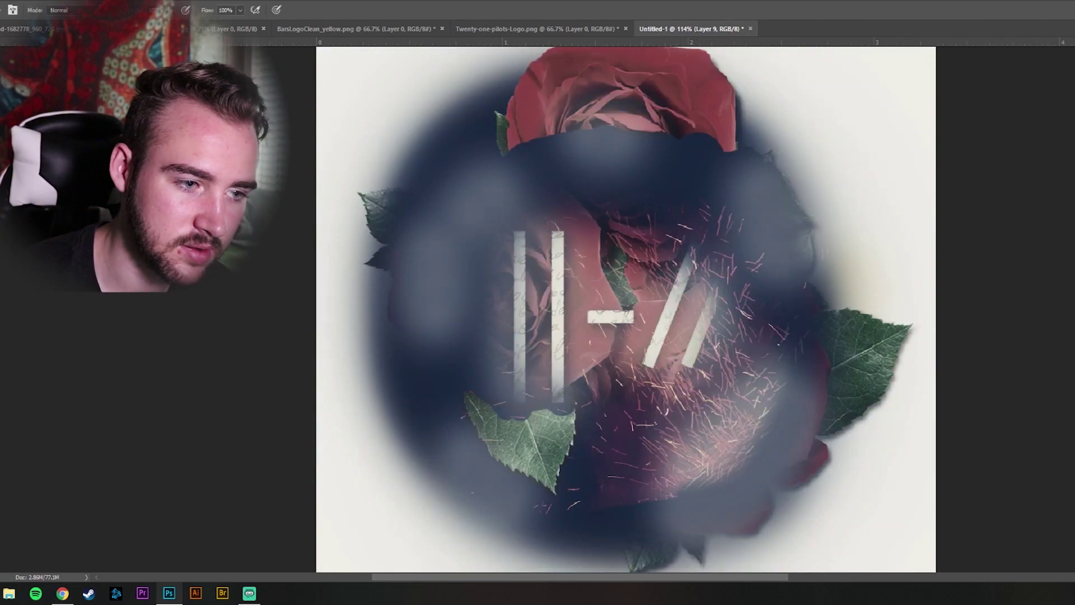
# Paint over the emblem's bars and ring on Layer 9 and turn them bright white
pyautogui.hotkey('ctrl', 'z')
pyautogui.moveTo(683, 249)
pyautogui.mouseDown()
pyautogui.moveTo(685, 336)
pyautogui.moveTo(522, 336)
pyautogui.moveTo(774, 367)
pyautogui.mouseUp()
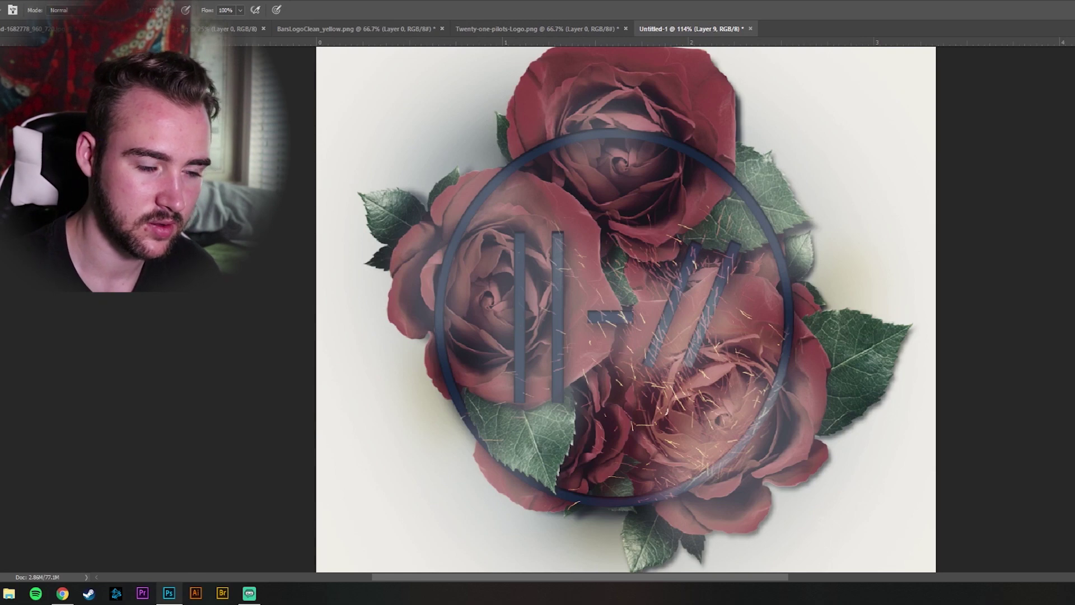
pyautogui.hotkey('ctrl', 'z')
pyautogui.hotkey('ctrl', 'z')
pyautogui.hotkey('ctrl', 'z')
pyautogui.hotkey('ctrl', 'z')
pyautogui.hotkey('ctrl', 'z')
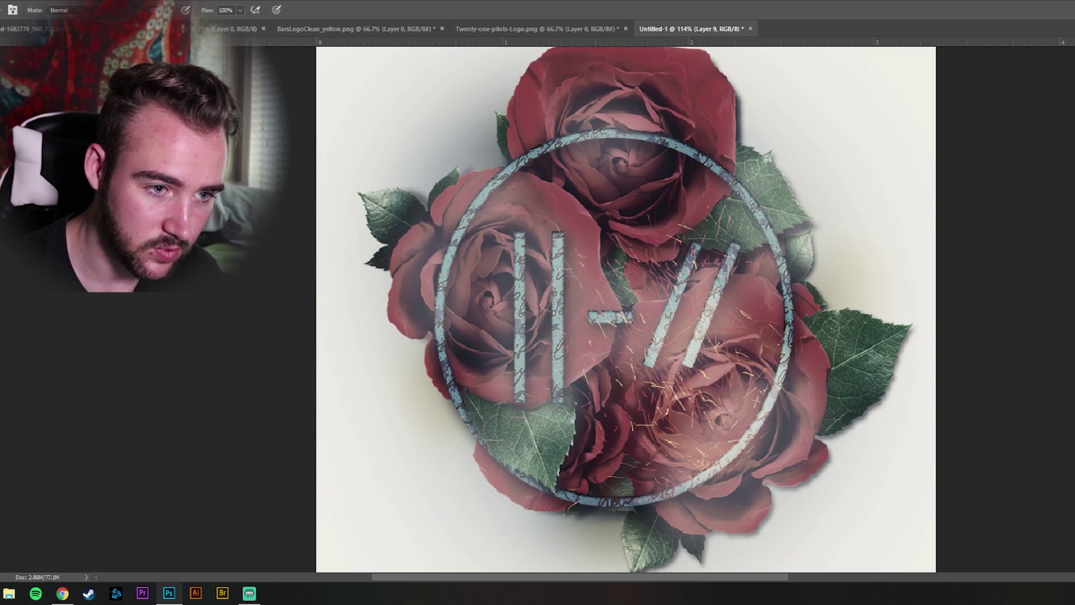
pyautogui.hotkey('ctrl', 'z')
pyautogui.hotkey('ctrl', 'z')
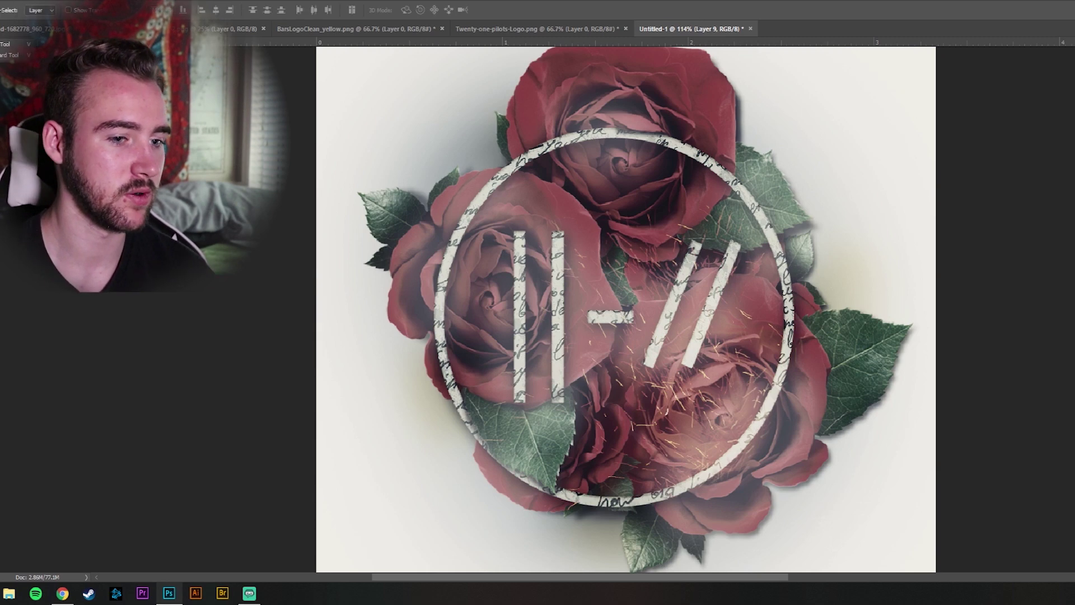
pyautogui.press('v')
pyautogui.scroll(-5, 289, 297)
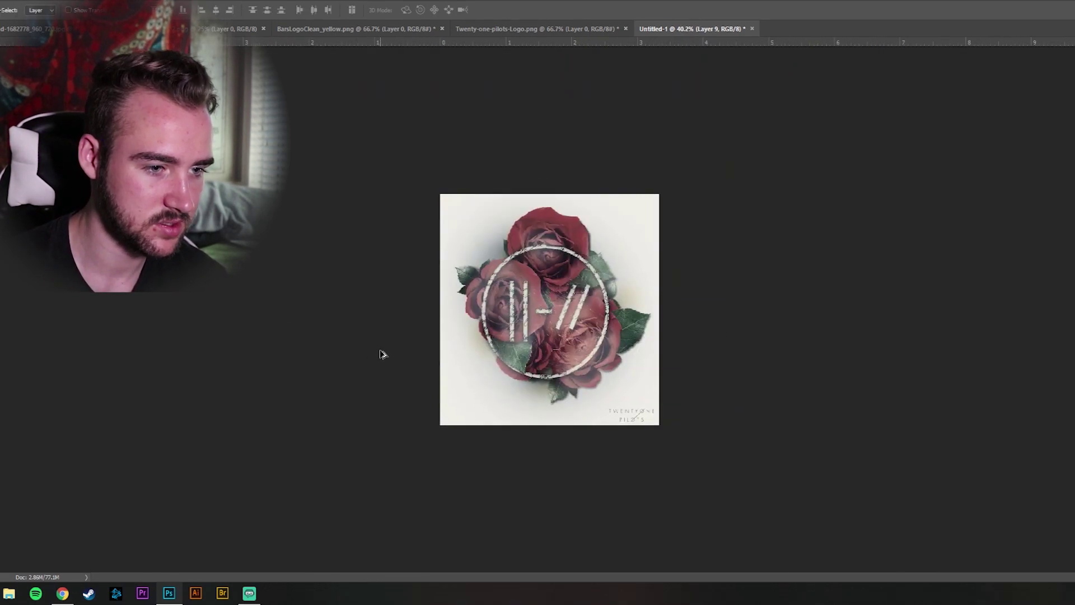
pyautogui.scroll(1, 382, 353)
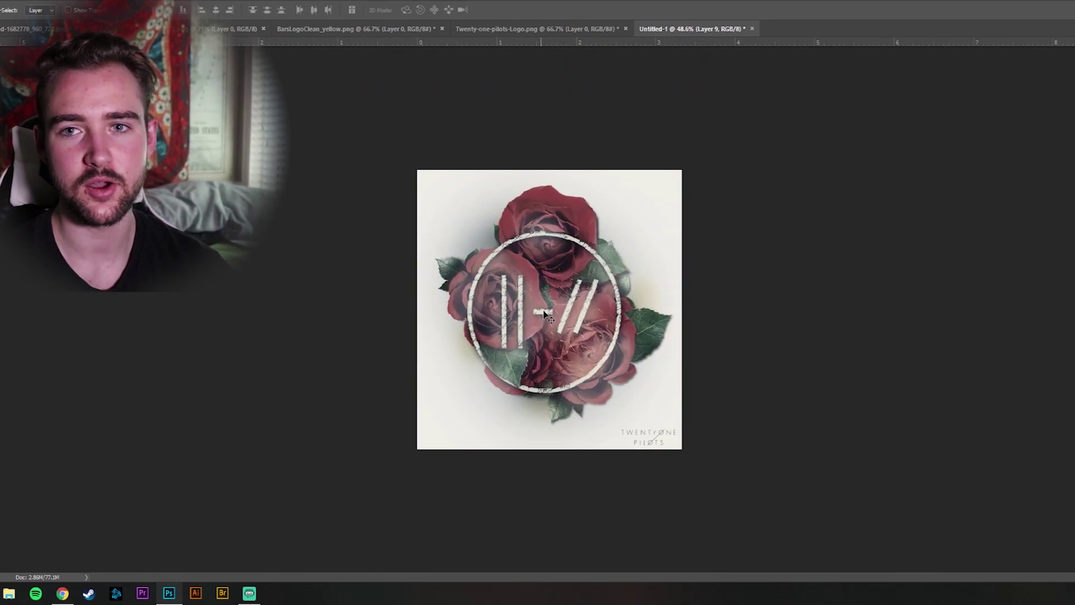
pyautogui.scroll(2, 700, 424)
pyautogui.scroll(-1, 756, 415)
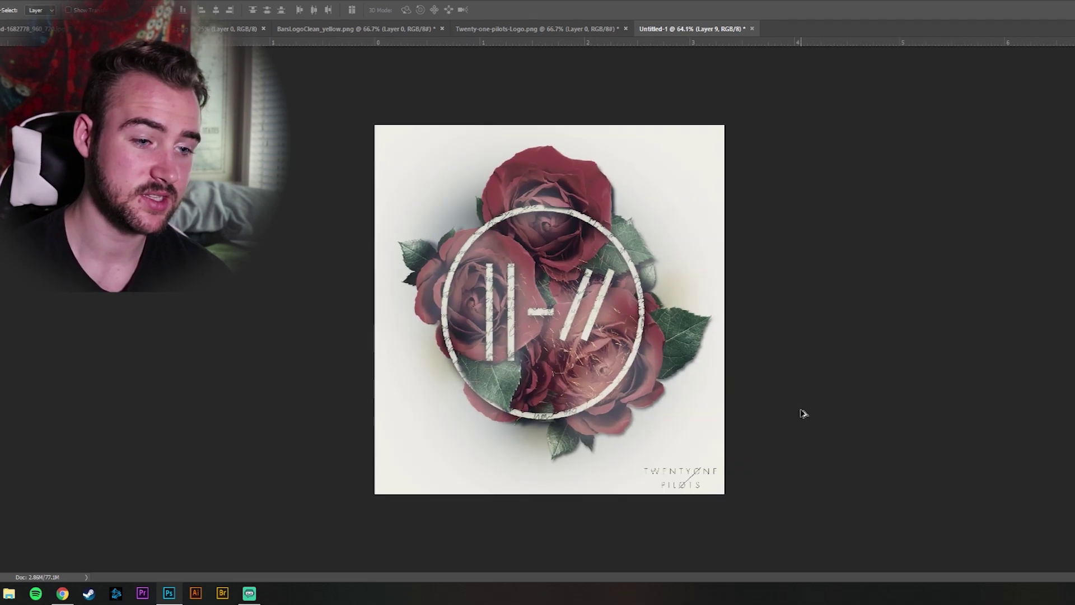
pyautogui.scroll(-1, 803, 414)
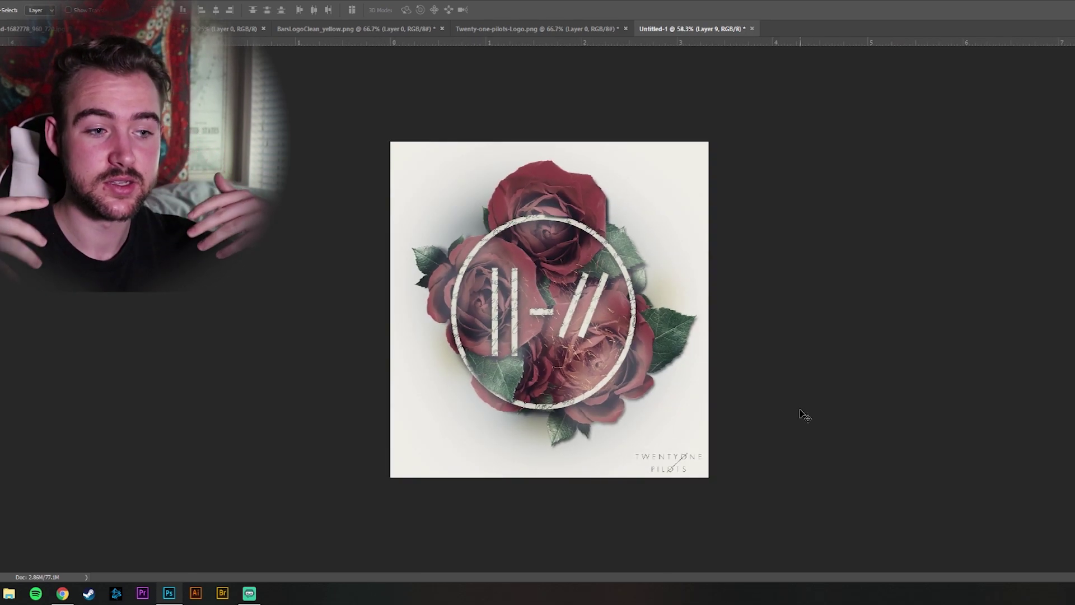
# Briefly bring up Chrome, then open the mockup's Ellipse 1 label smart object
pyautogui.click(71, 593)
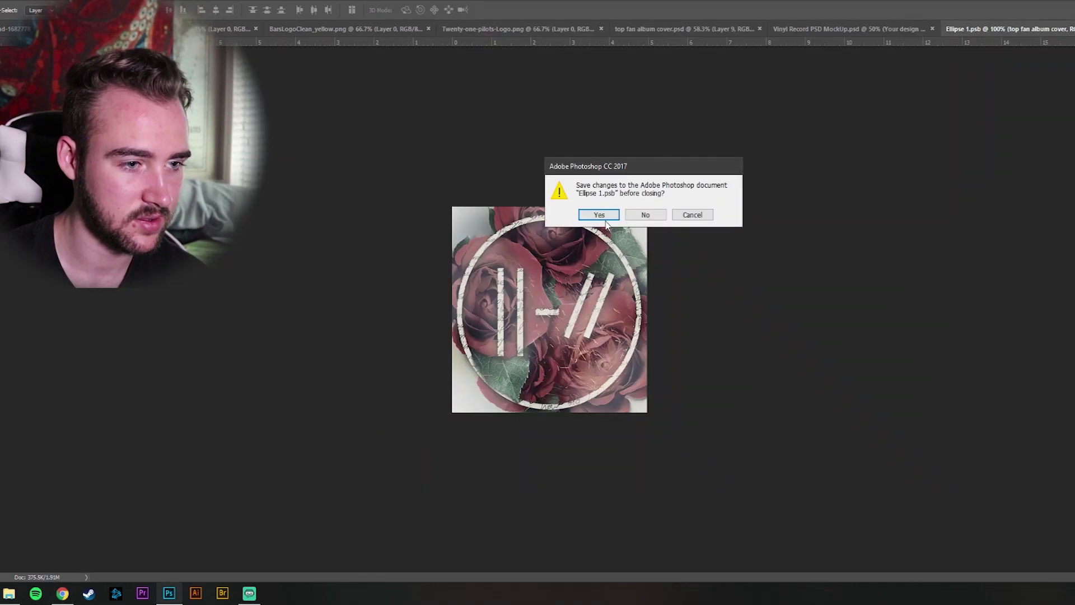
pyautogui.click(604, 217)
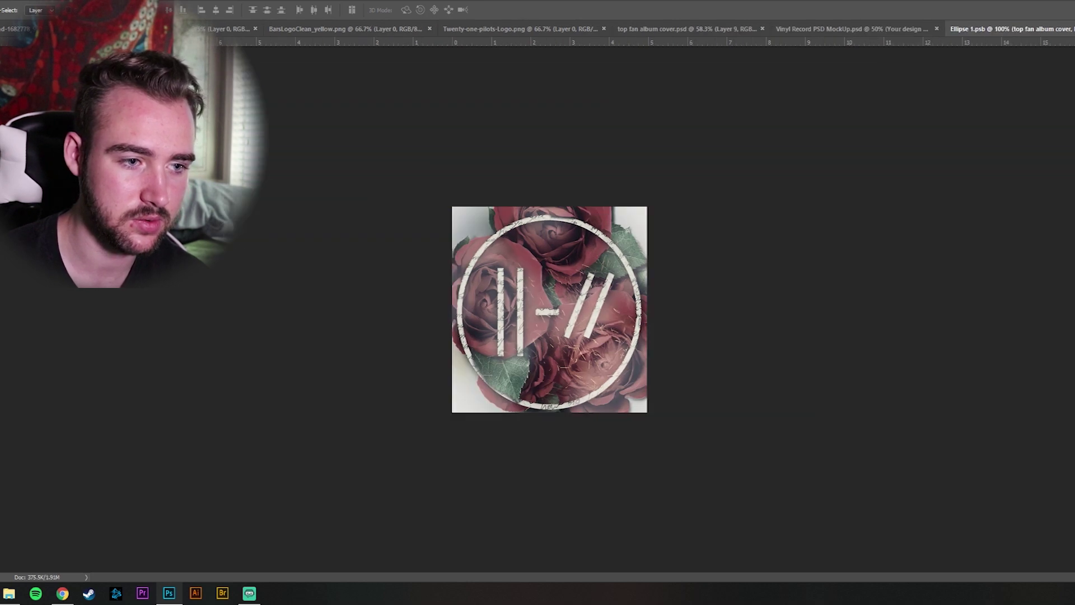
# Save and close the Ellipse 1.psb label artwork, returning to the rose-cover vinyl mockup
pyautogui.click(710, 312)
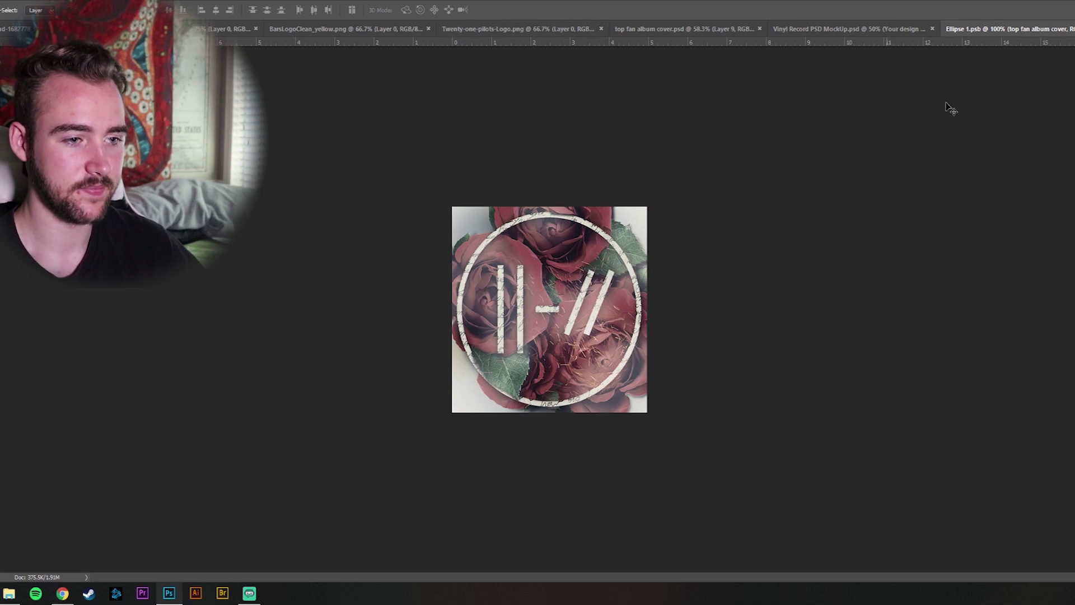
pyautogui.hotkey('ctrl', 'w')
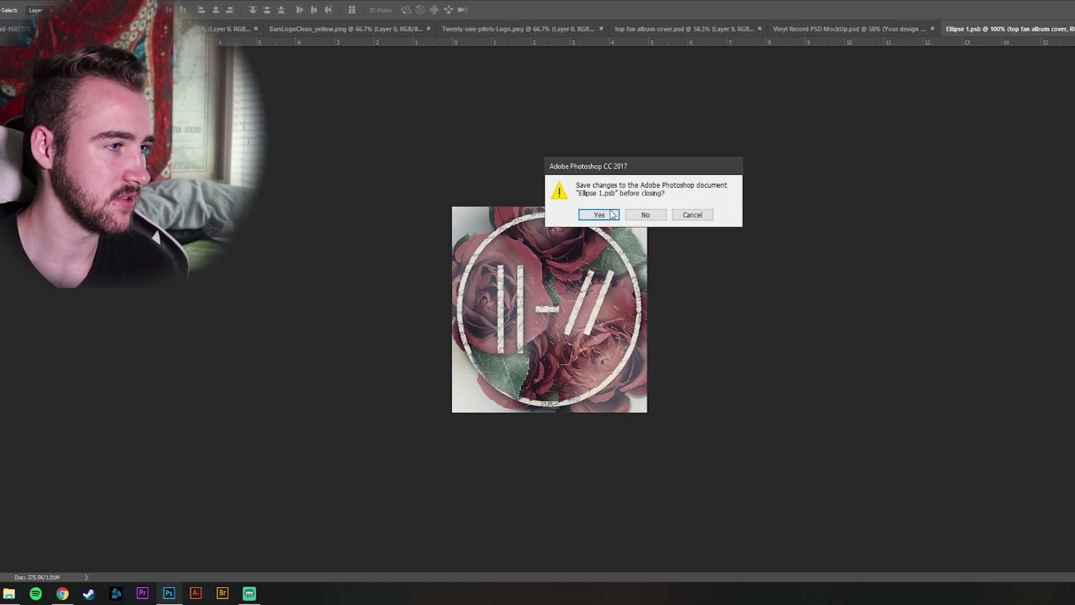
pyautogui.press('Return')
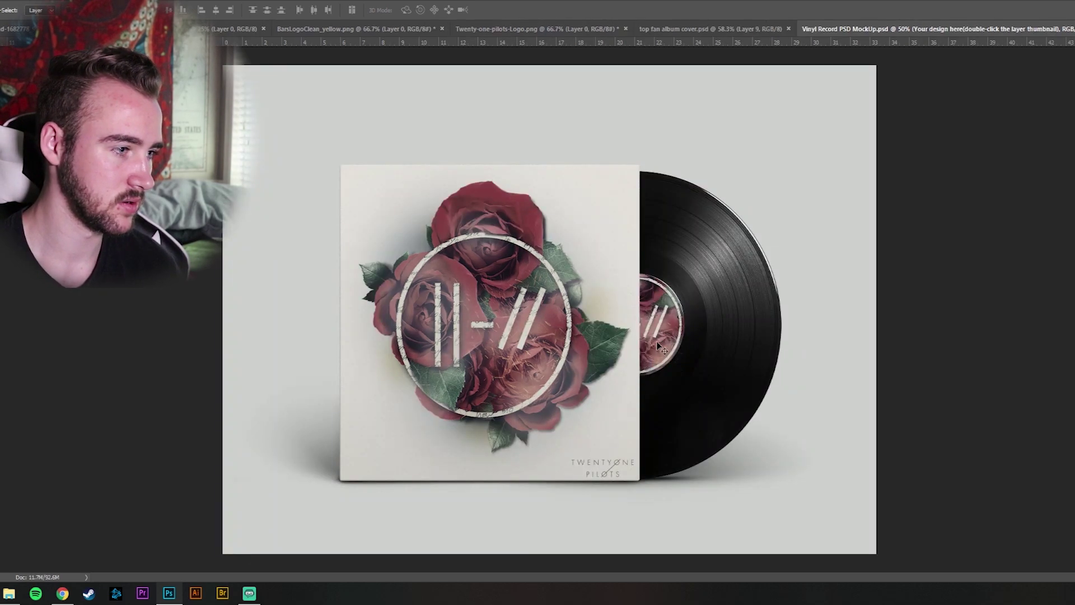